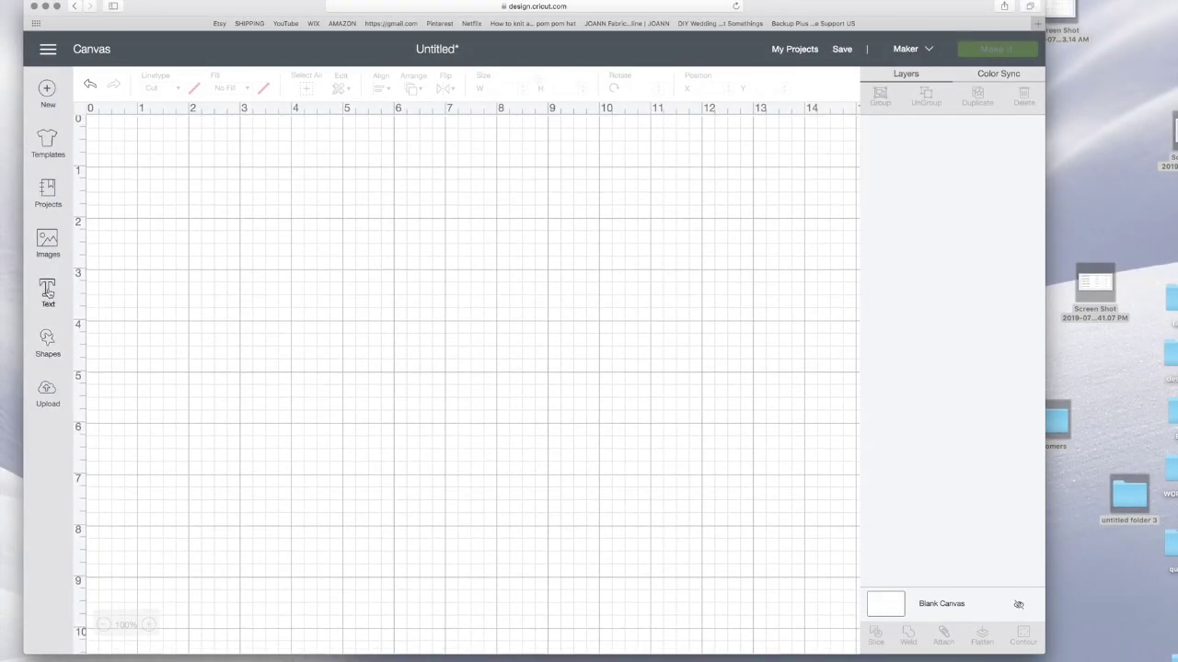
Zoom the canvas to 75% and add a text box reading ZHANNASTAR.
key("super+equal")
key("super+equal")
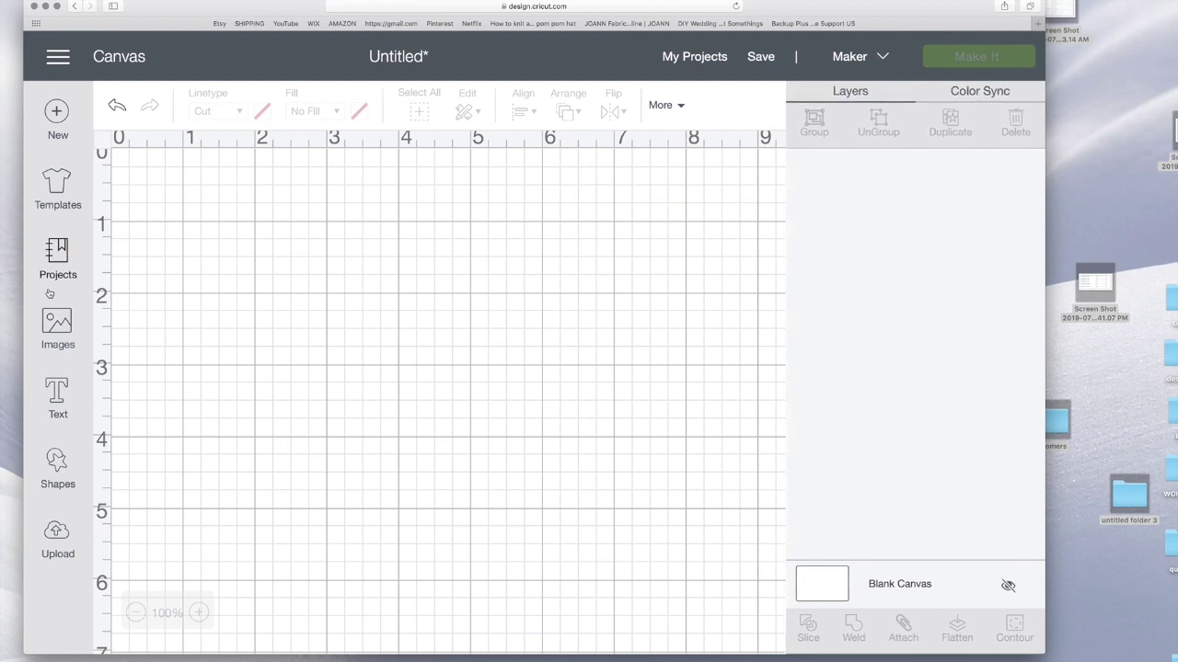
left_click(135, 613)
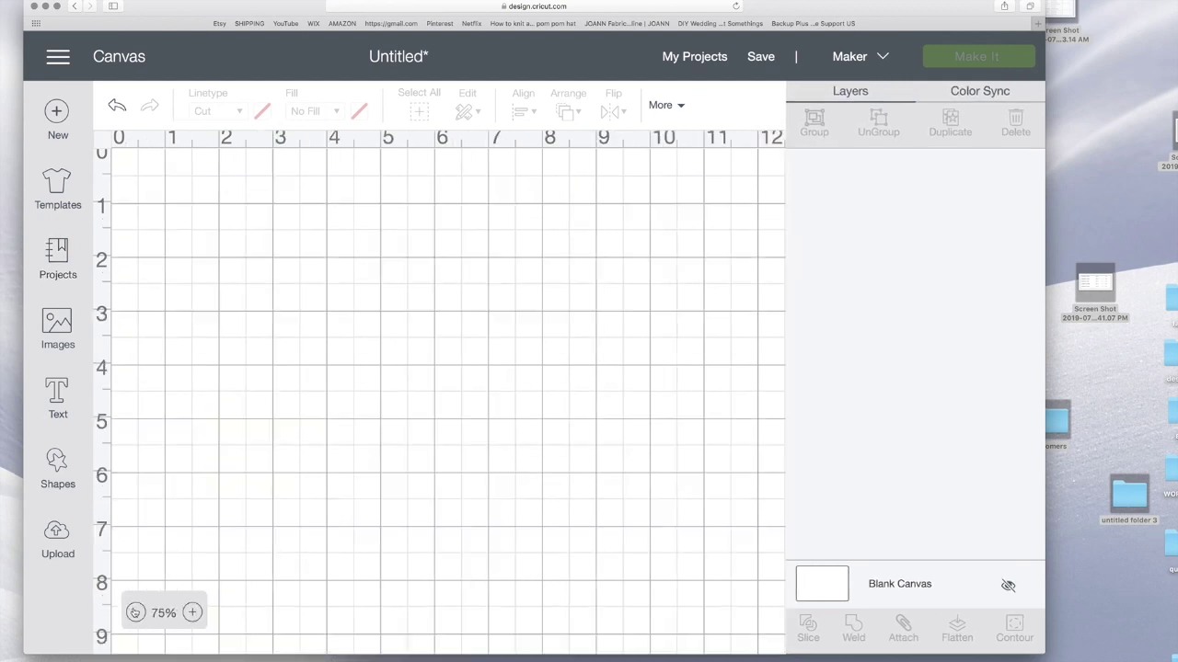
left_click(48, 403)
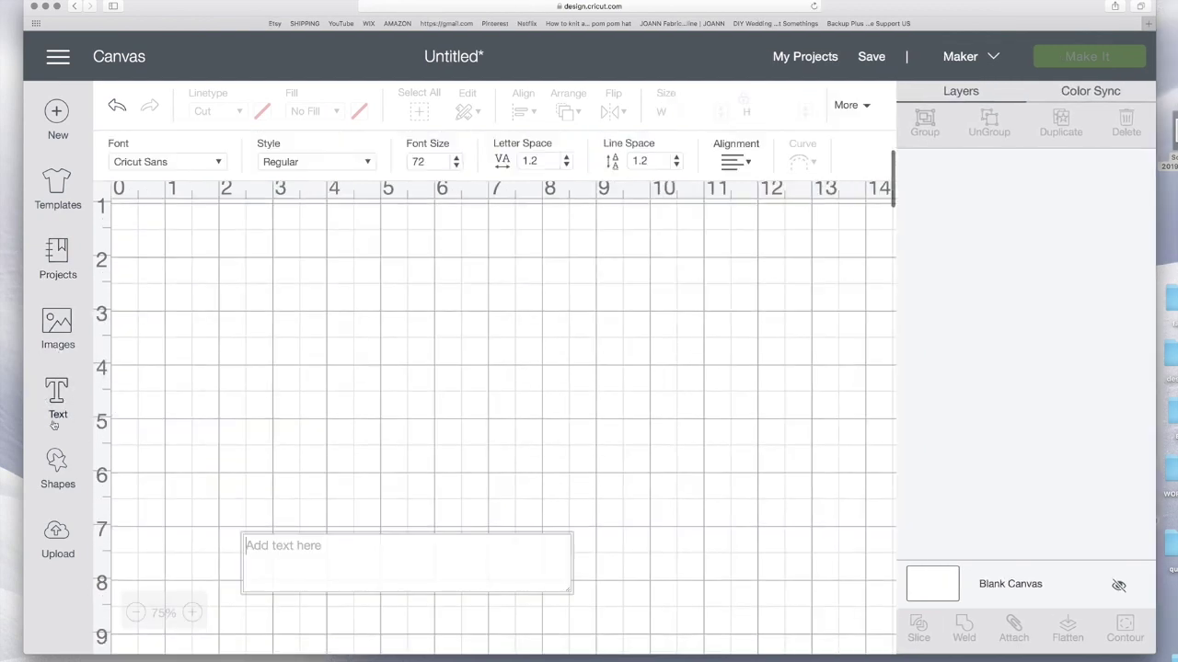
type("ZHANNASTAR")
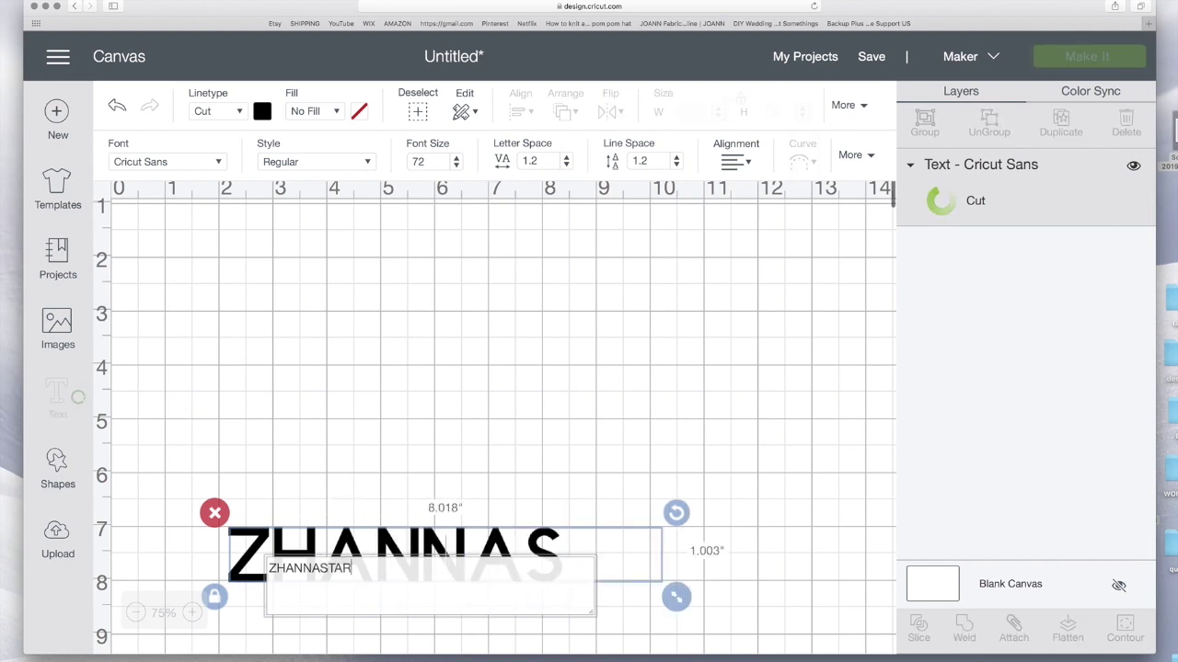
left_click(220, 145)
Set ZHANNASTAR's linetype to Draw, resize it to 4.976" wide, and duplicate it.
left_click(229, 112)
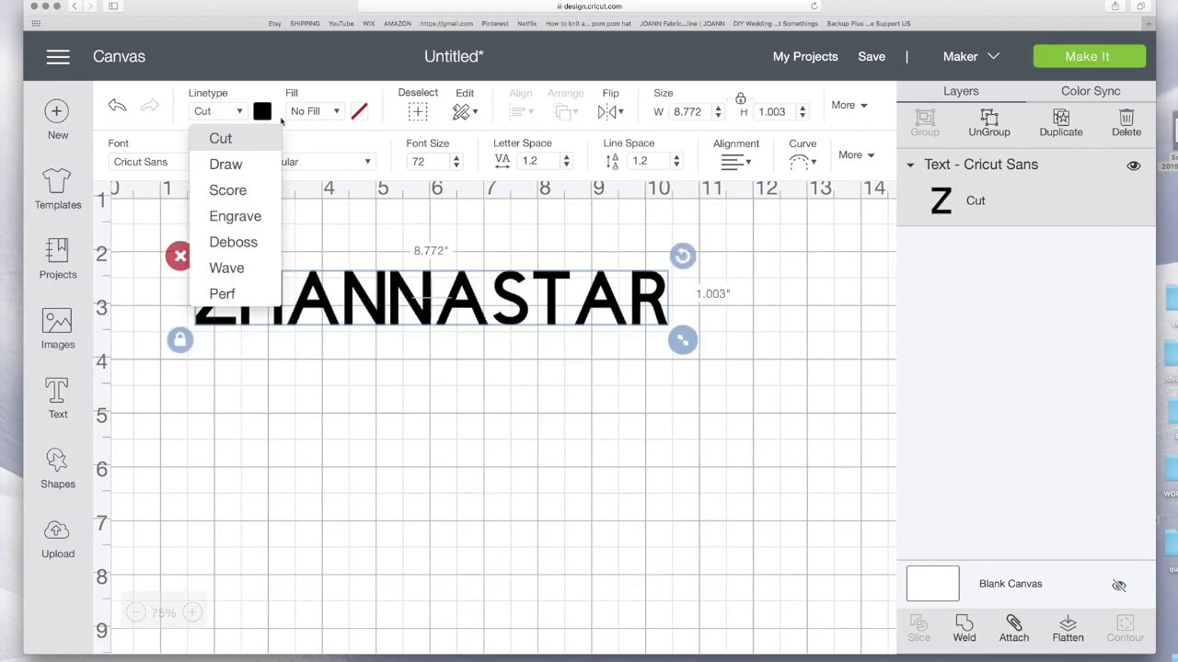
left_click(227, 165)
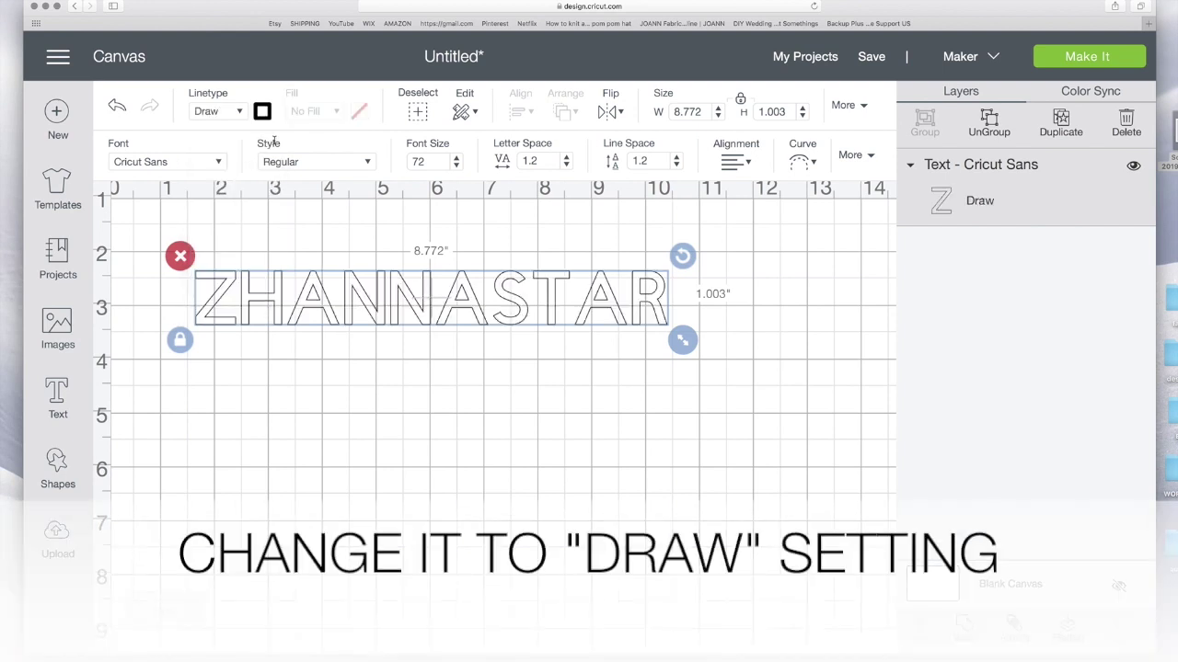
left_click(262, 111)
scroll(363, 355, "down", 1)
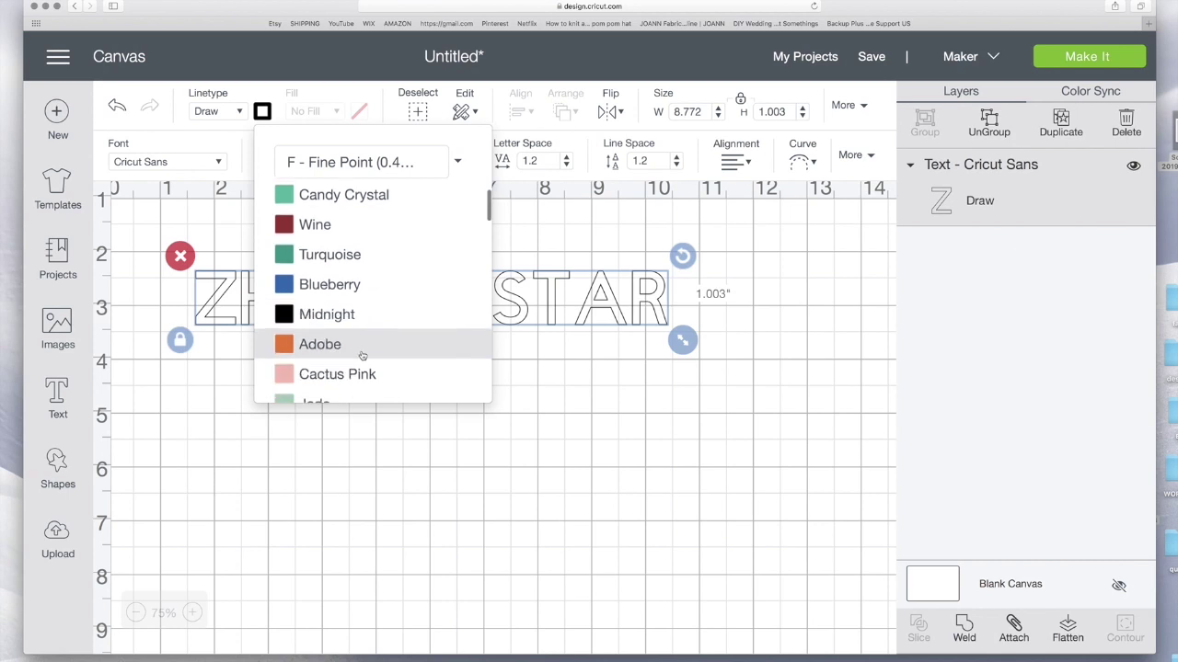
scroll(355, 267, "down", 5)
scroll(340, 312, "up", 6)
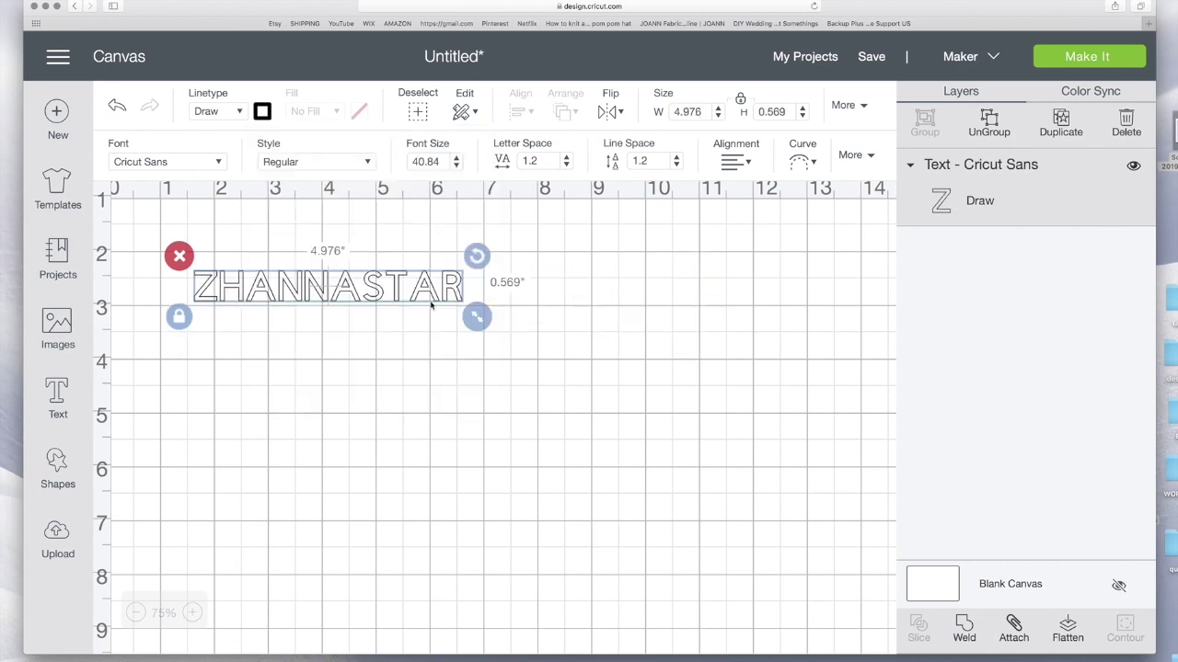
key("super+d")
left_click(204, 163)
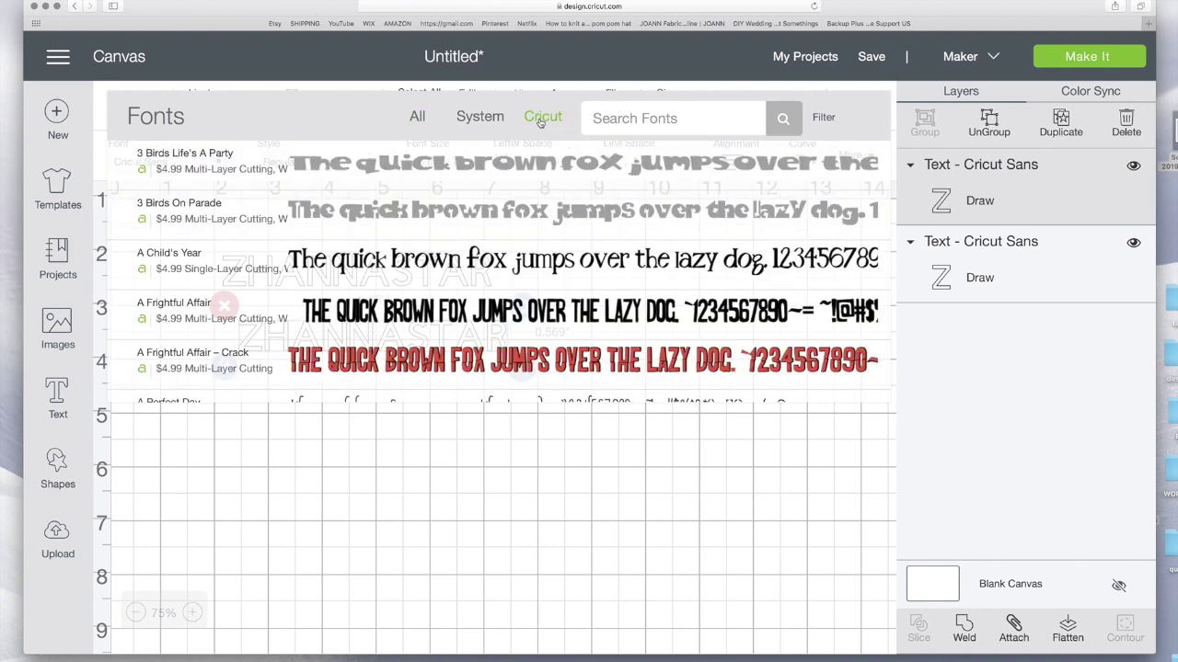
Set the top ZHANNASTAR copy to Cut linetype with Print fill.
left_click(556, 451)
left_click(346, 272)
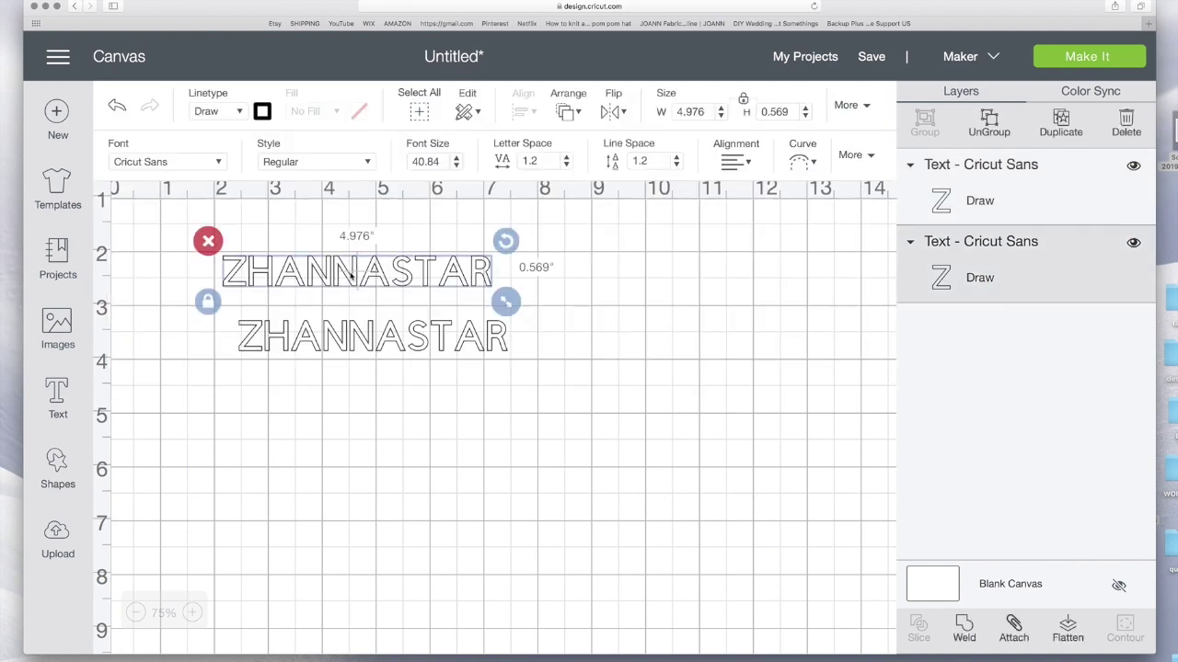
left_click(217, 111)
left_click(217, 139)
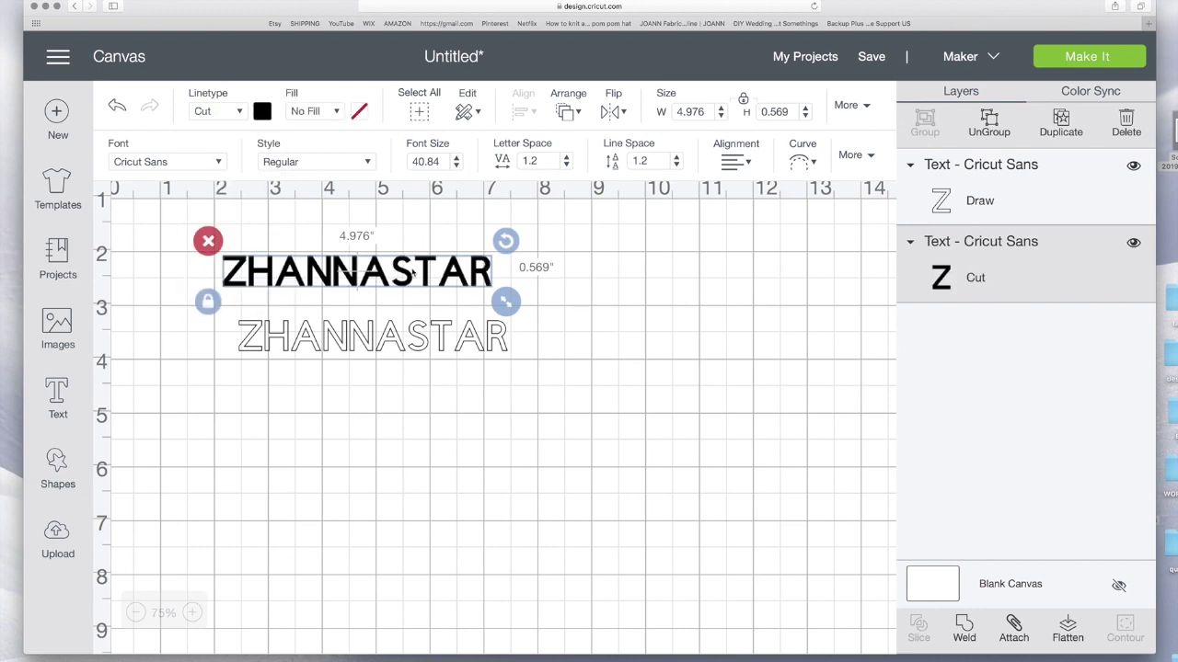
left_click(216, 111)
left_click(313, 111)
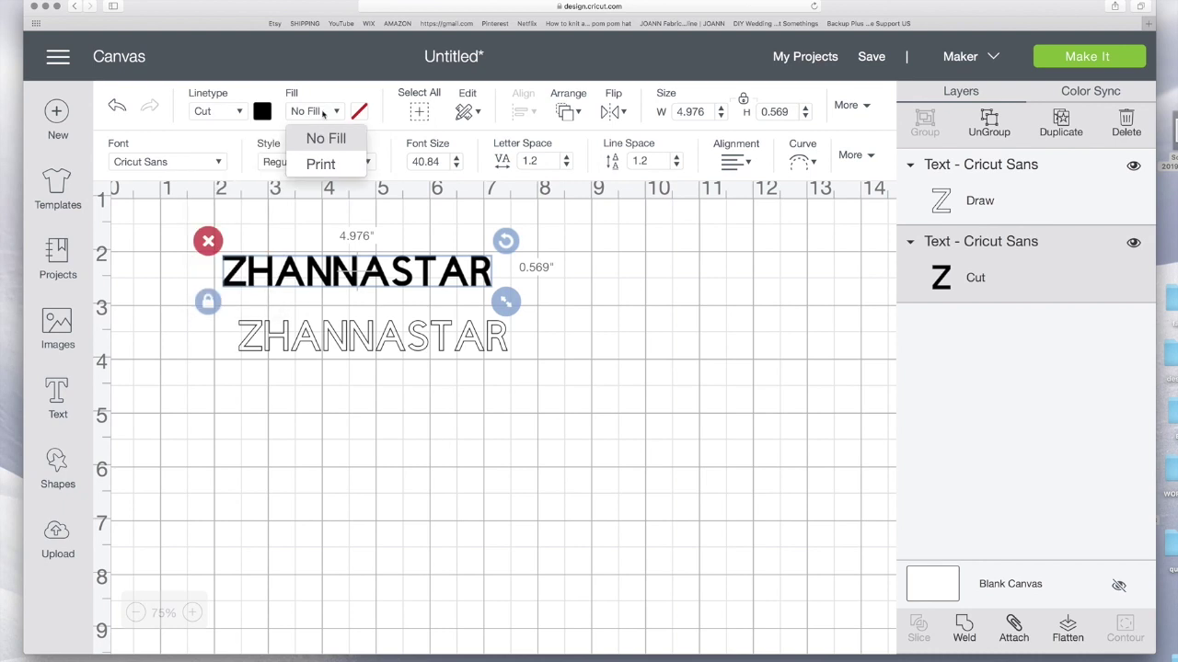
left_click(321, 165)
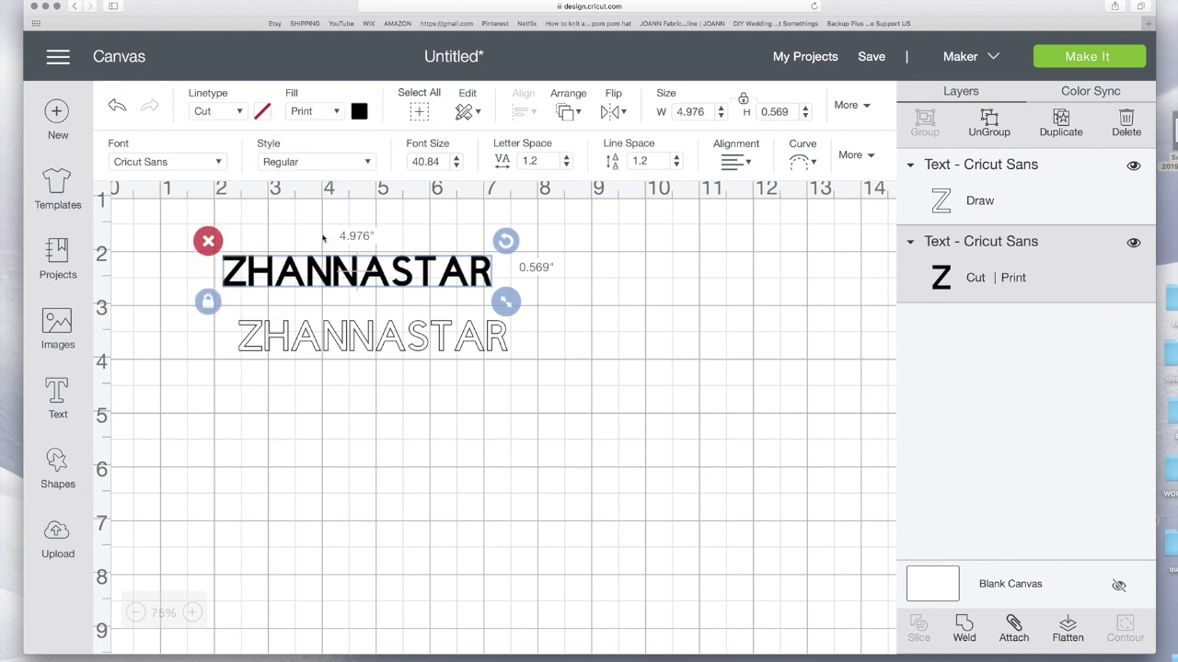
Move the outlined Draw copy under the solid one and enlarge it to 10.087" wide.
left_click(378, 349)
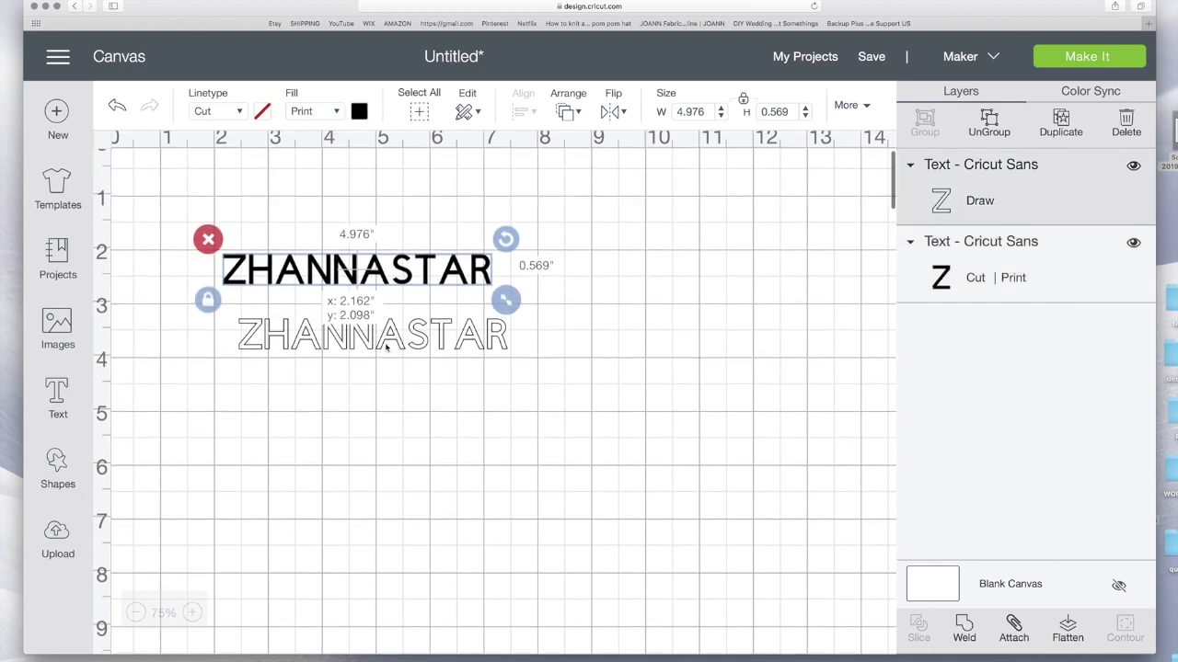
left_click_drag(378, 348, 351, 324)
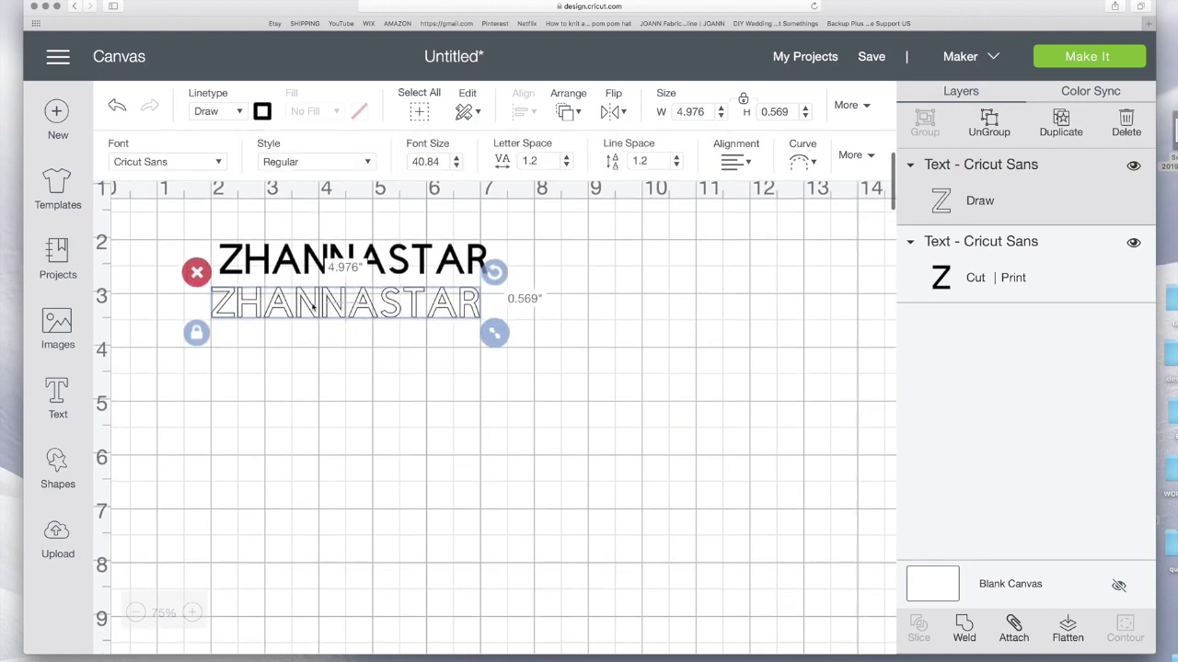
scroll(318, 317, "down", 1)
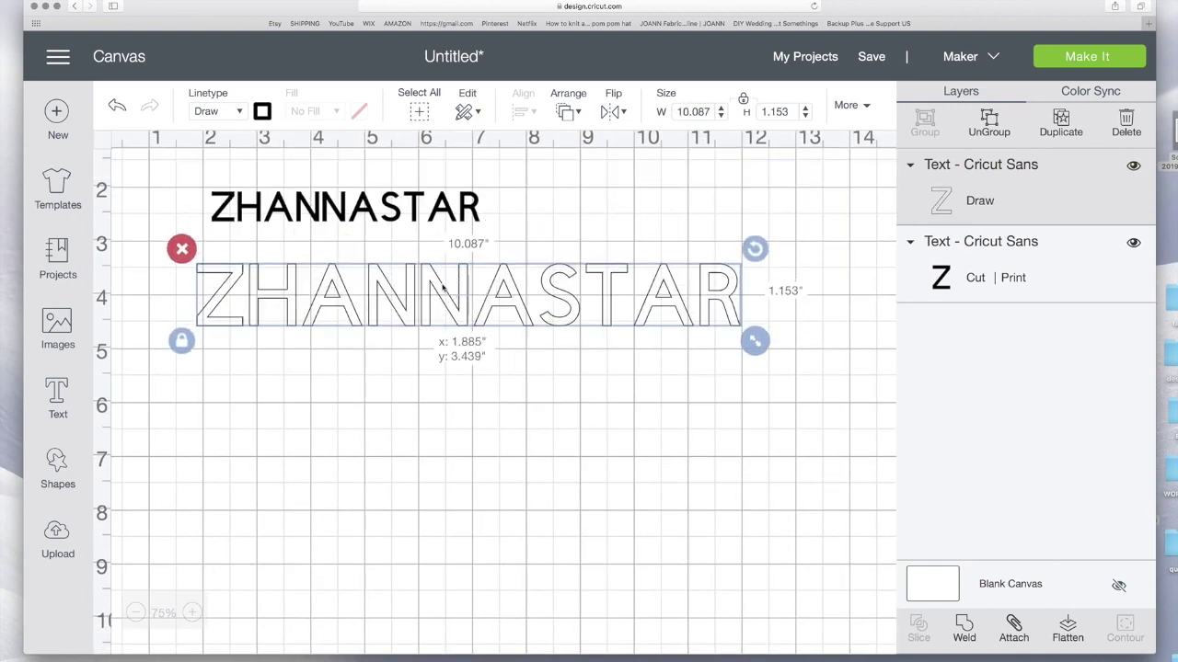
left_click_drag(443, 288, 443, 289)
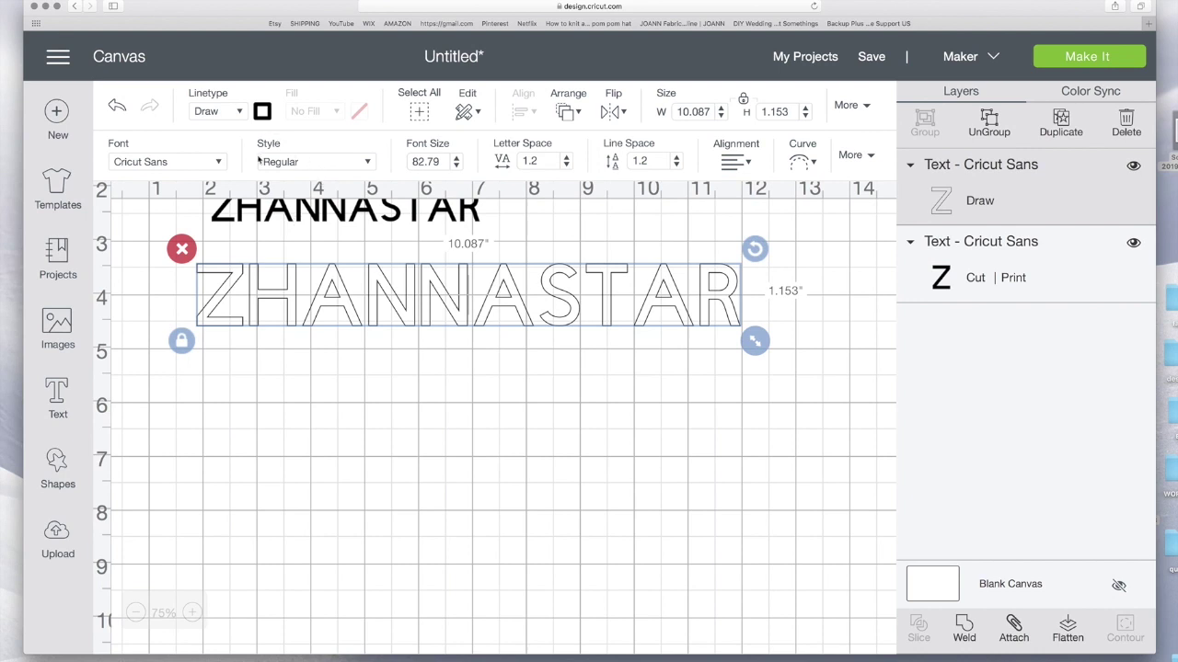
left_click(313, 163)
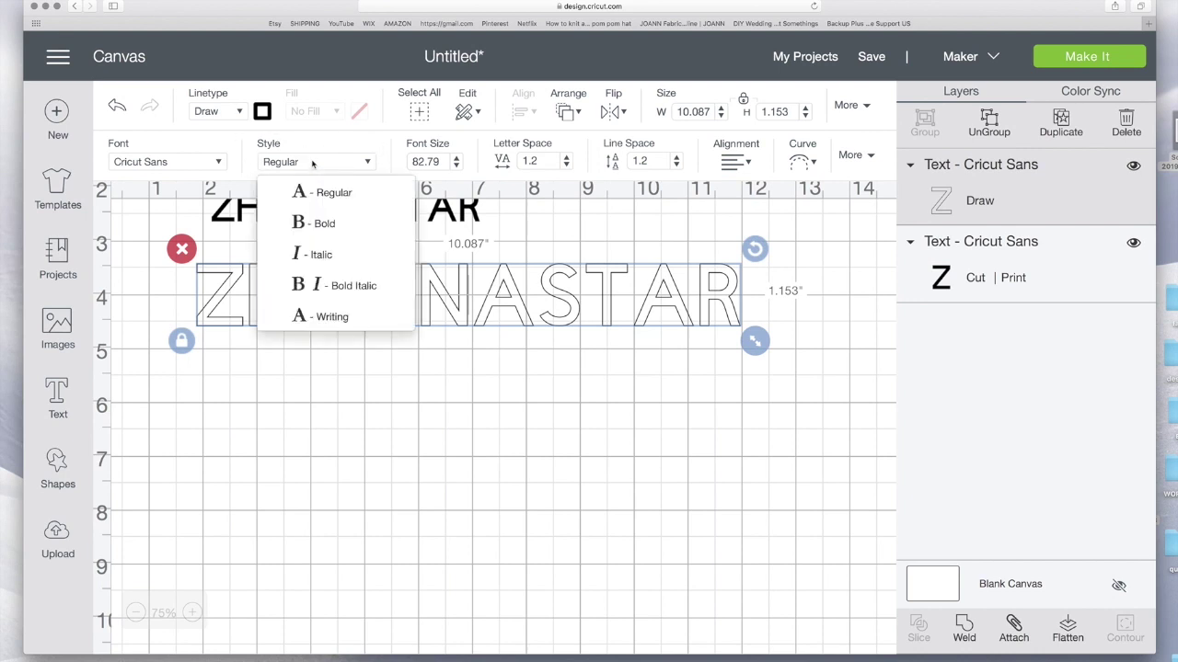
Give the text the Writing style in AGentleTouch font, set it to Draw, and shrink it.
left_click(368, 315)
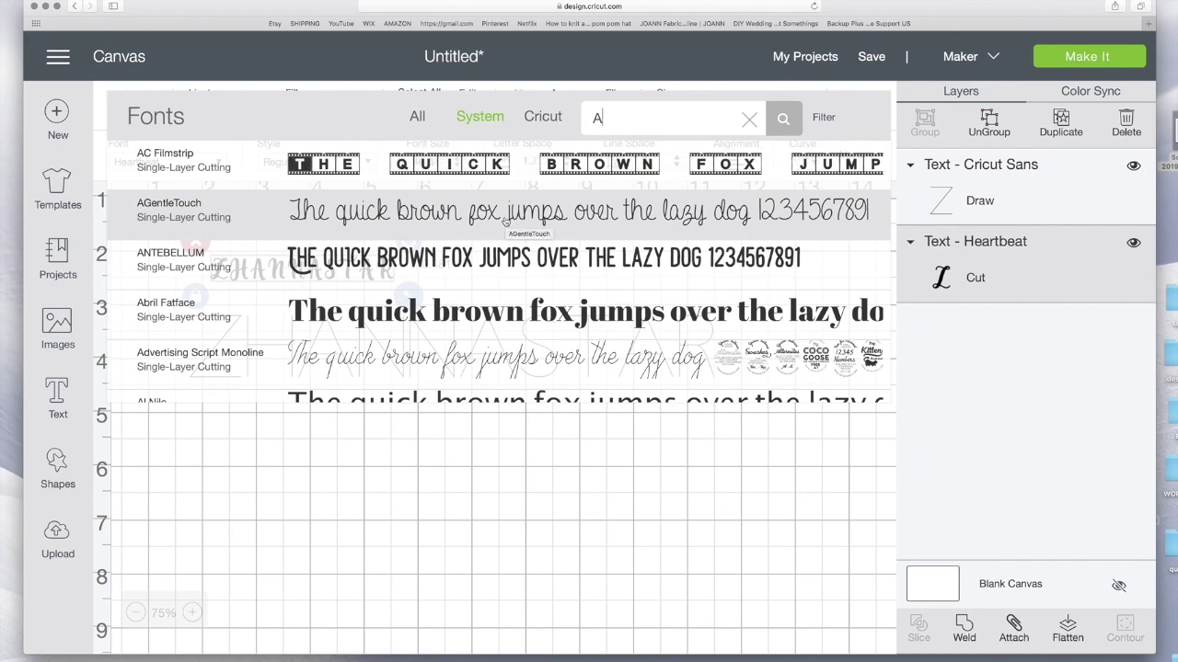
left_click(504, 221)
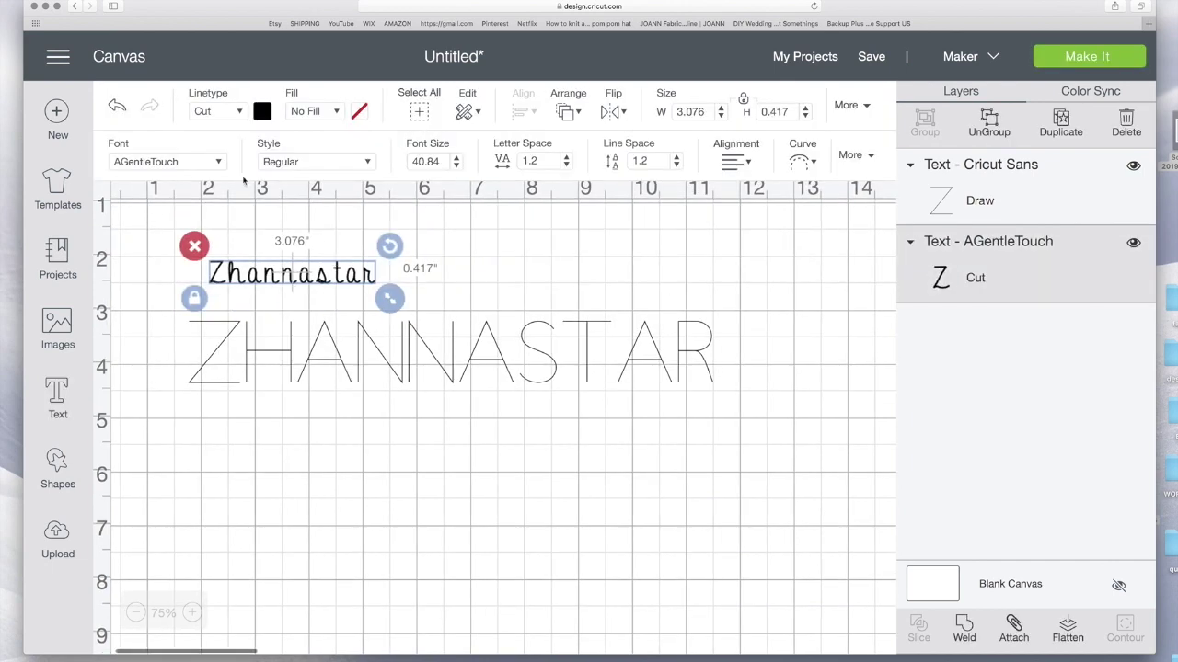
scroll(240, 193, "left", 1)
left_click(236, 112)
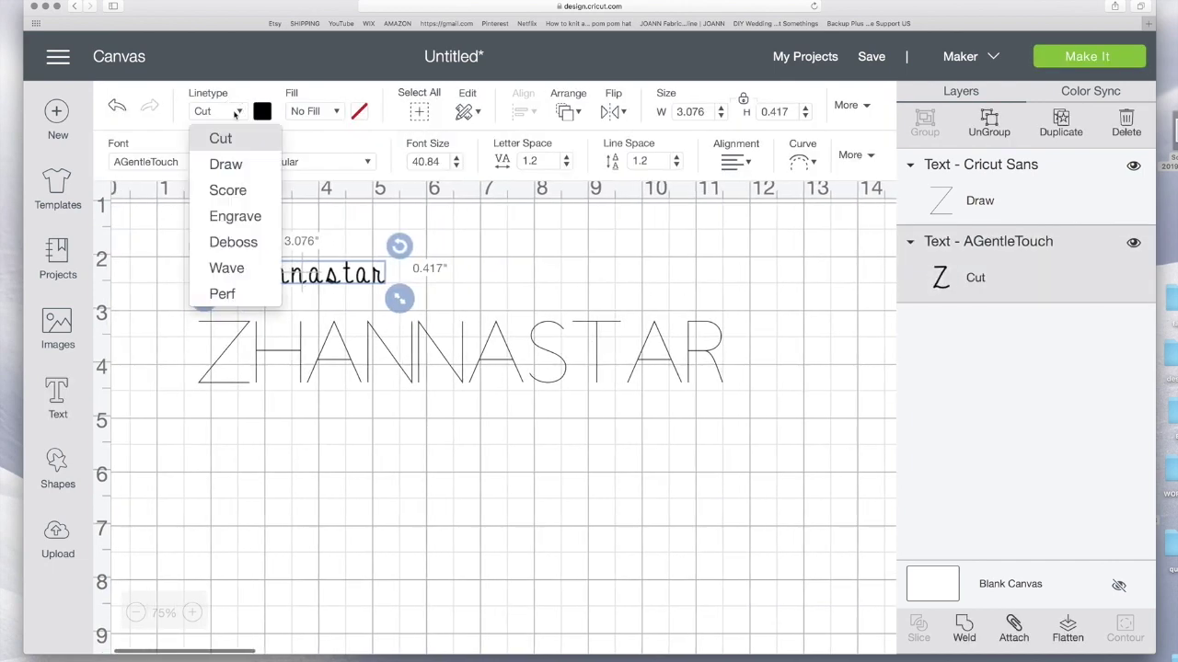
left_click(226, 165)
left_click_drag(331, 273, 362, 454)
mouse_move(476, 481)
left_mouse_down()
mouse_move(741, 518)
mouse_move(301, 430)
mouse_move(343, 453)
left_mouse_up()
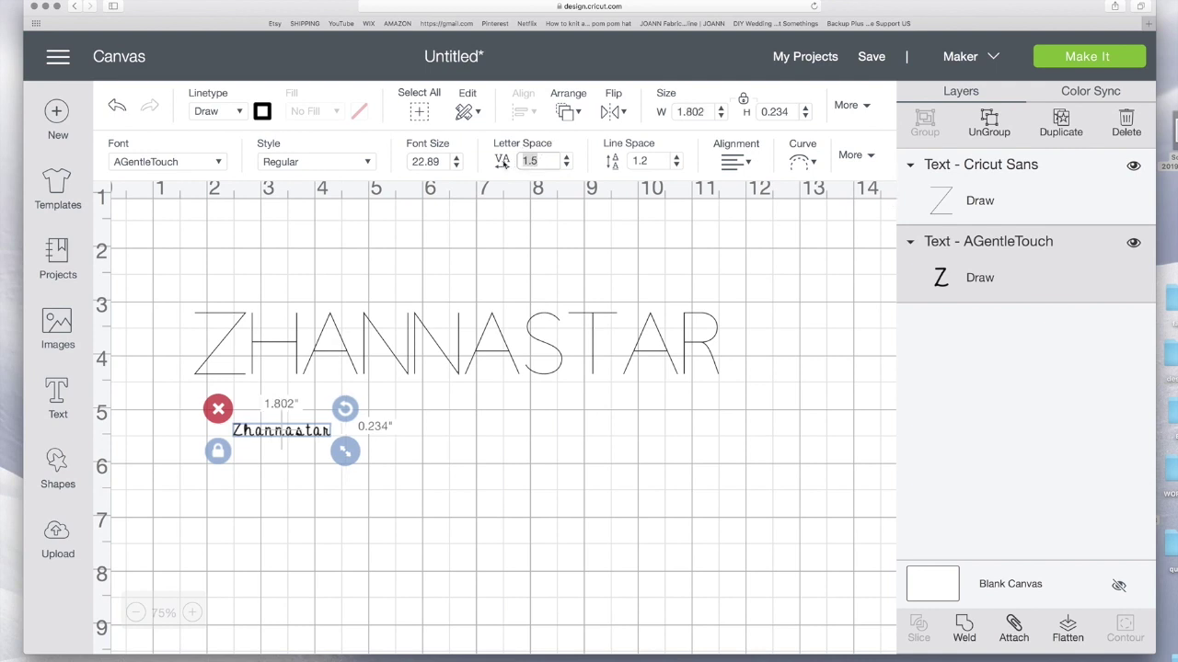
left_click(375, 458)
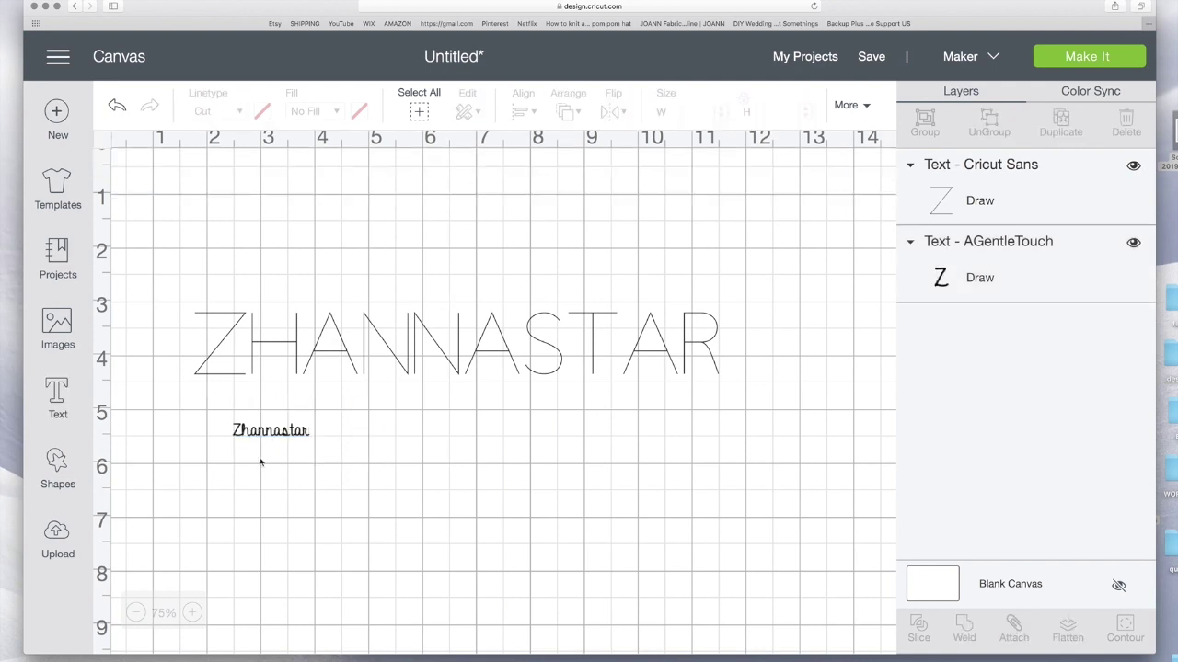
Enlarge the cursive Zhannastar to 7.934" wide and place it above ZHANNASTAR.
left_click(290, 440)
left_click_drag(327, 453, 837, 508)
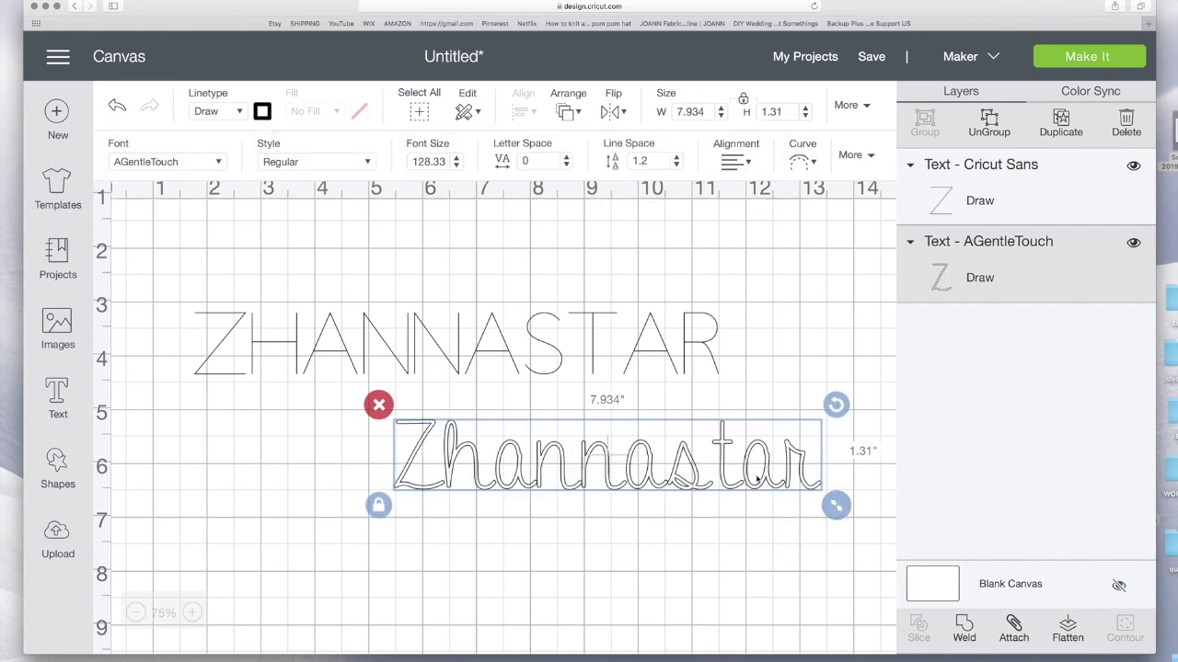
left_click_drag(758, 478, 529, 479)
left_click(387, 437)
left_click(342, 460)
left_click_drag(341, 460, 263, 244)
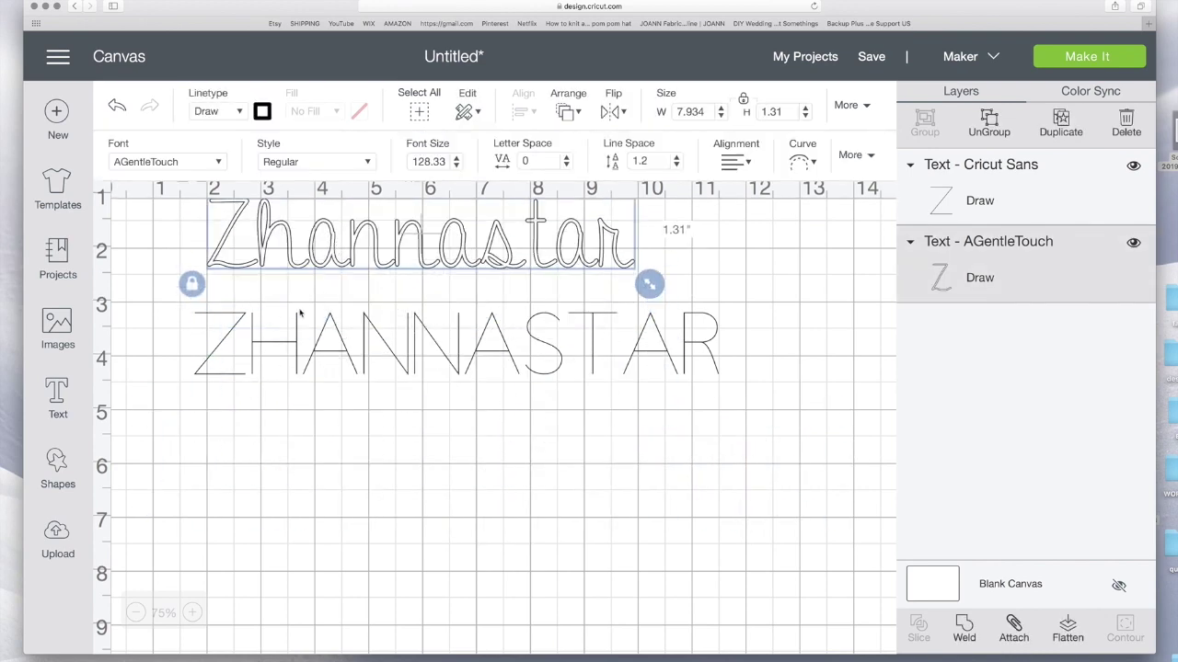
left_click(363, 346)
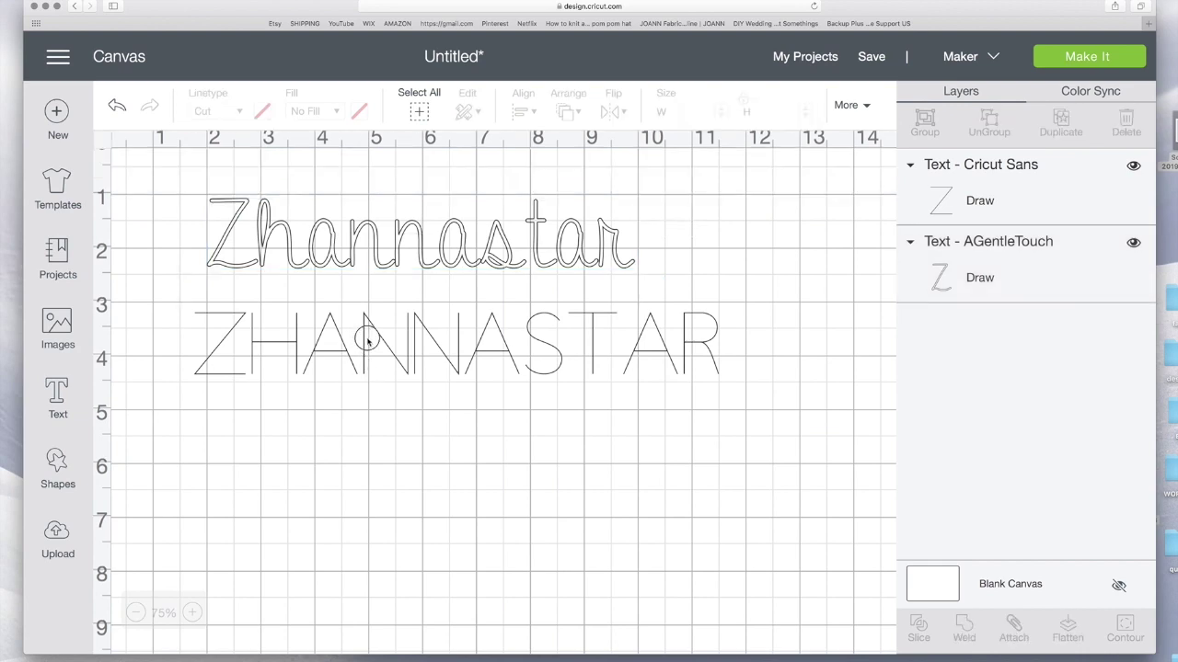
left_click(57, 396)
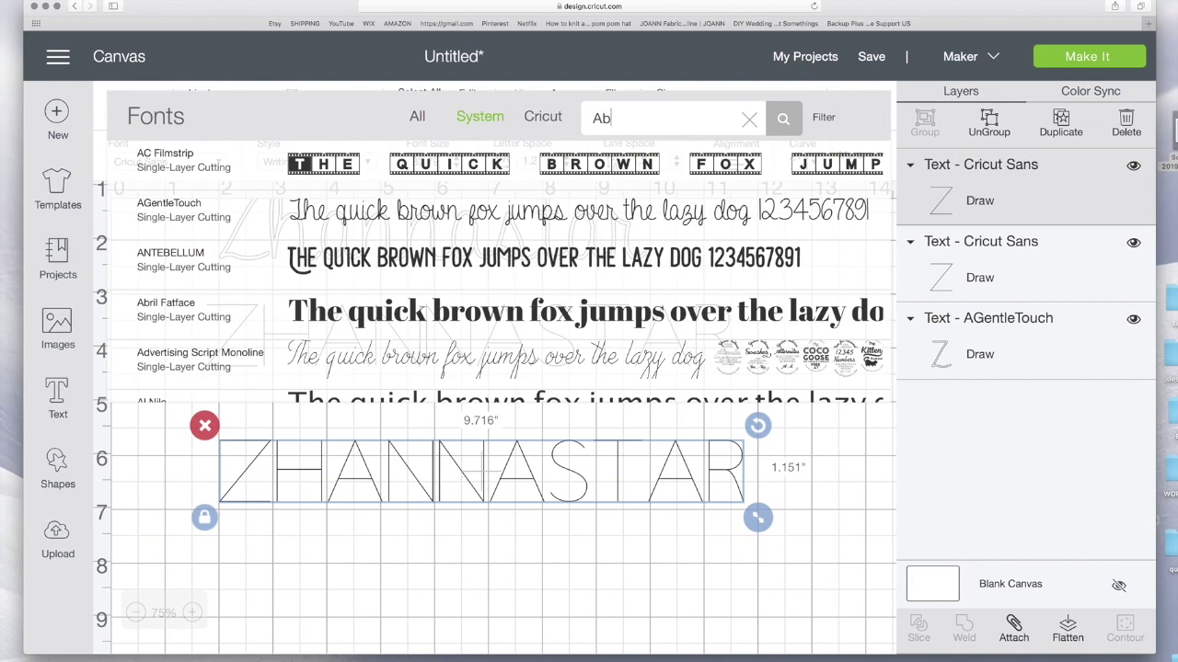
Search fonts for 'baby' and apply Baby Lexi Skinny to the new text.
type("by")
key("BackSpace")
key("BackSpace")
key("BackSpace")
key("BackSpace")
key("BackSpace")
type("baby")
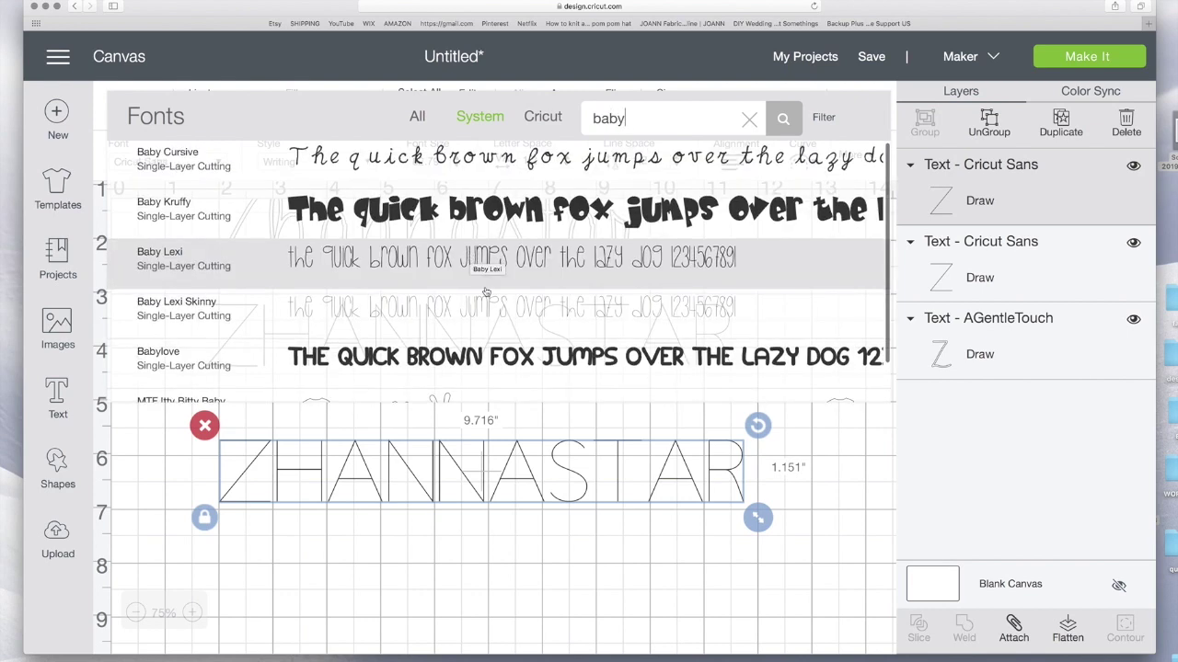
left_click(488, 306)
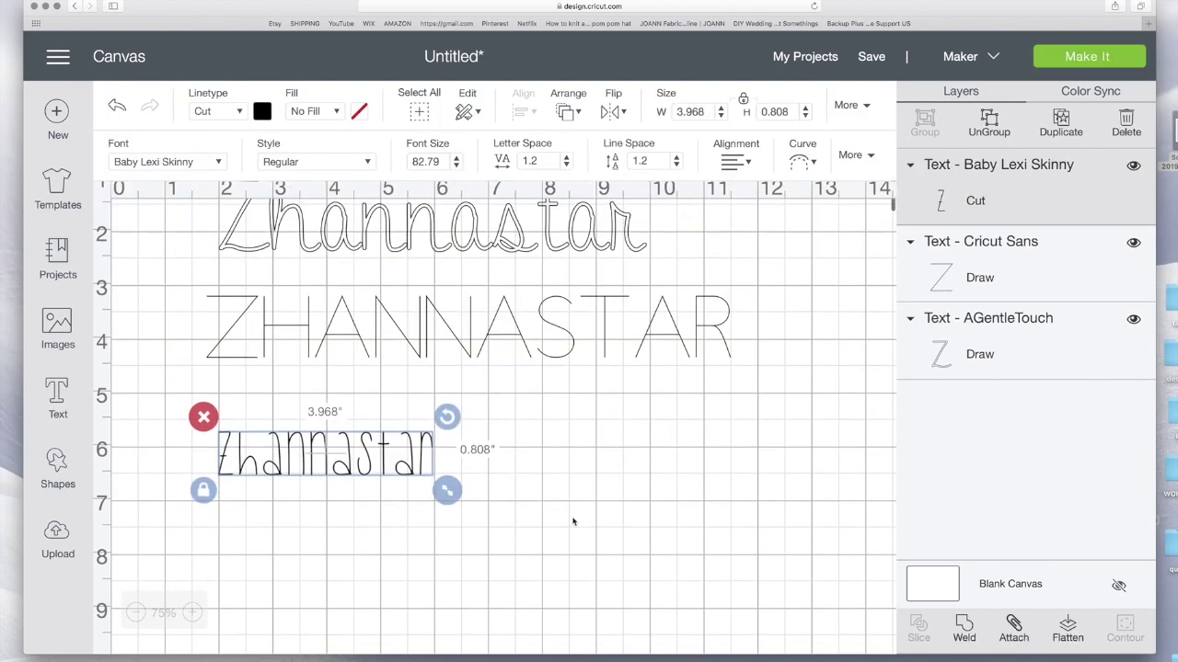
scroll(515, 451, "down", 1)
Resize the Baby Lexi Skinny Zhannastar to about 7.5 inches wide.
left_click_drag(449, 457, 747, 549)
scroll(743, 546, "down", 1)
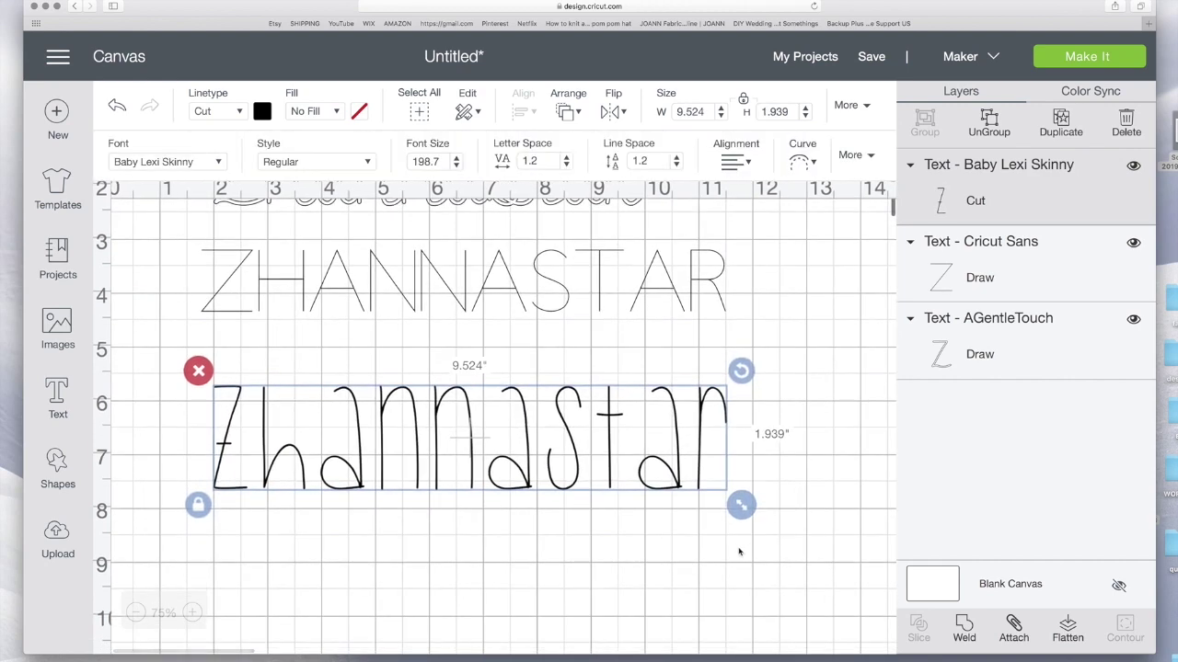
left_click_drag(744, 503, 874, 538)
scroll(726, 485, "right", 3)
scroll(672, 506, "right", 4)
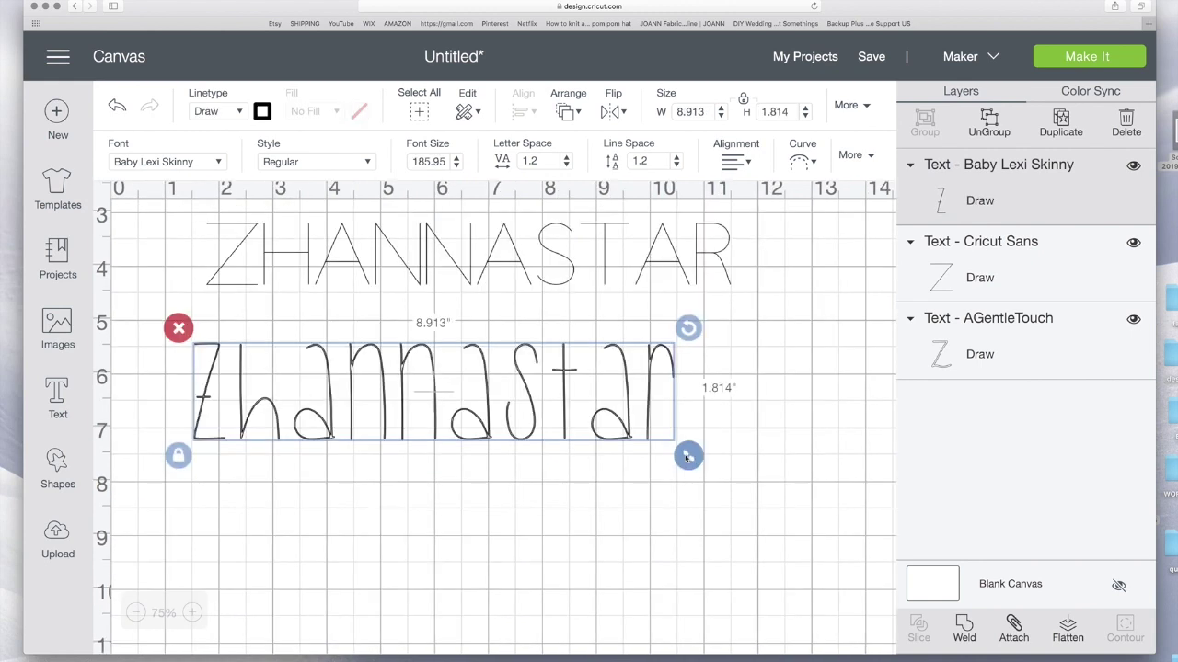
left_click_drag(686, 457, 634, 447)
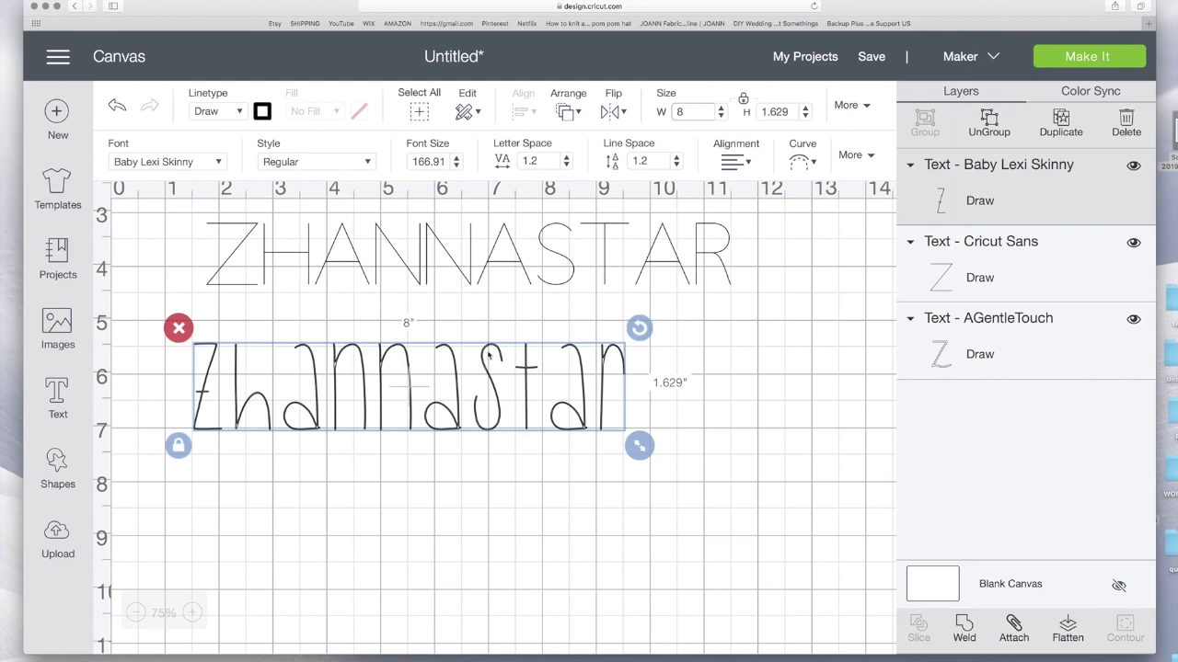
mouse_move(492, 380)
left_mouse_down()
mouse_move(609, 402)
mouse_move(497, 362)
left_mouse_up()
left_click_drag(644, 426, 841, 468)
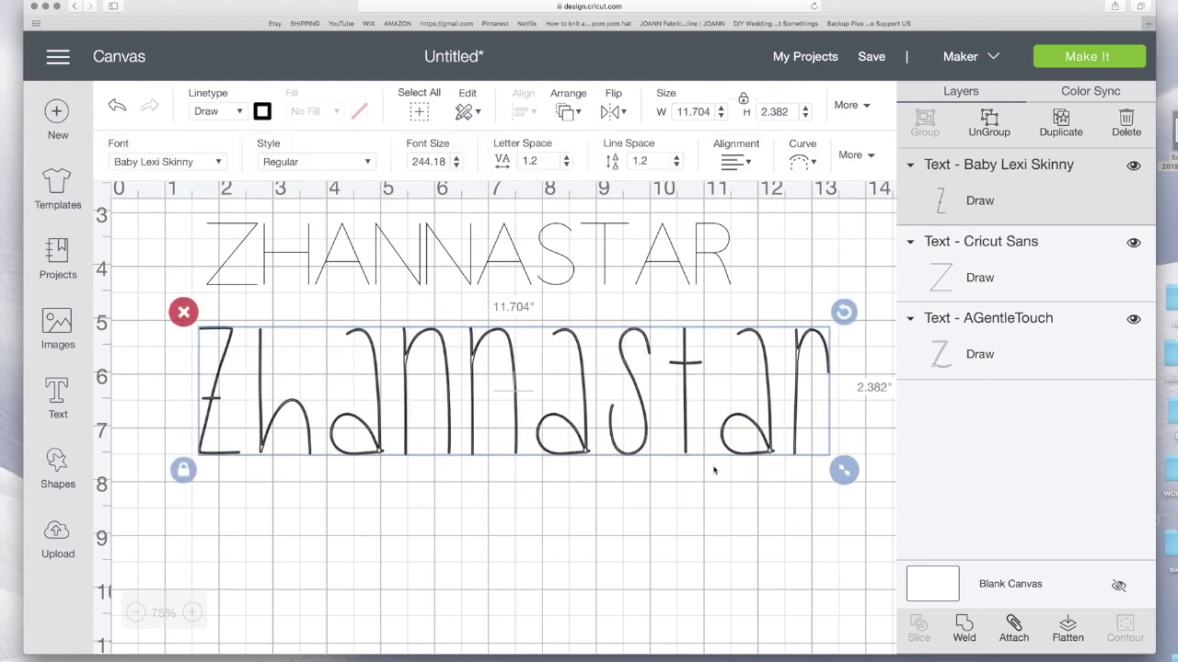
scroll(623, 464, "right", 5)
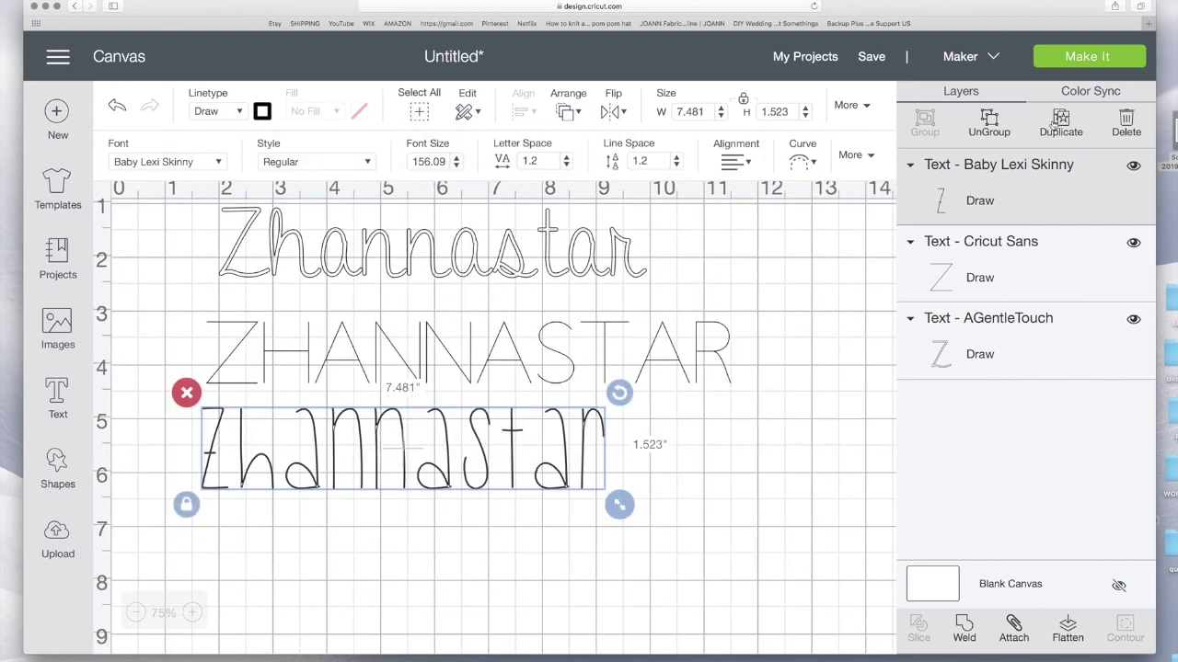
Duplicate the Baby Lexi Skinny text and give the copy the happyloverstown font.
left_click(1060, 123)
scroll(494, 395, "down", 2)
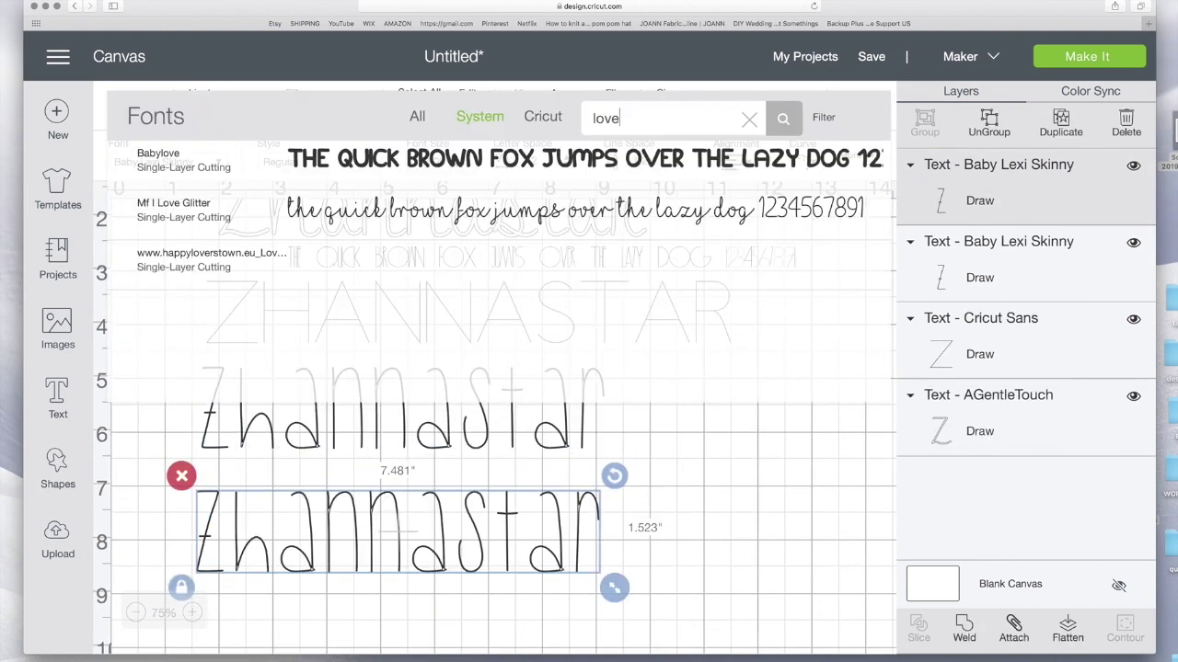
left_click(212, 260)
left_click(234, 112)
Set the happyloverstown copy to Draw and shrink it to about 12 inches wide.
left_click(237, 165)
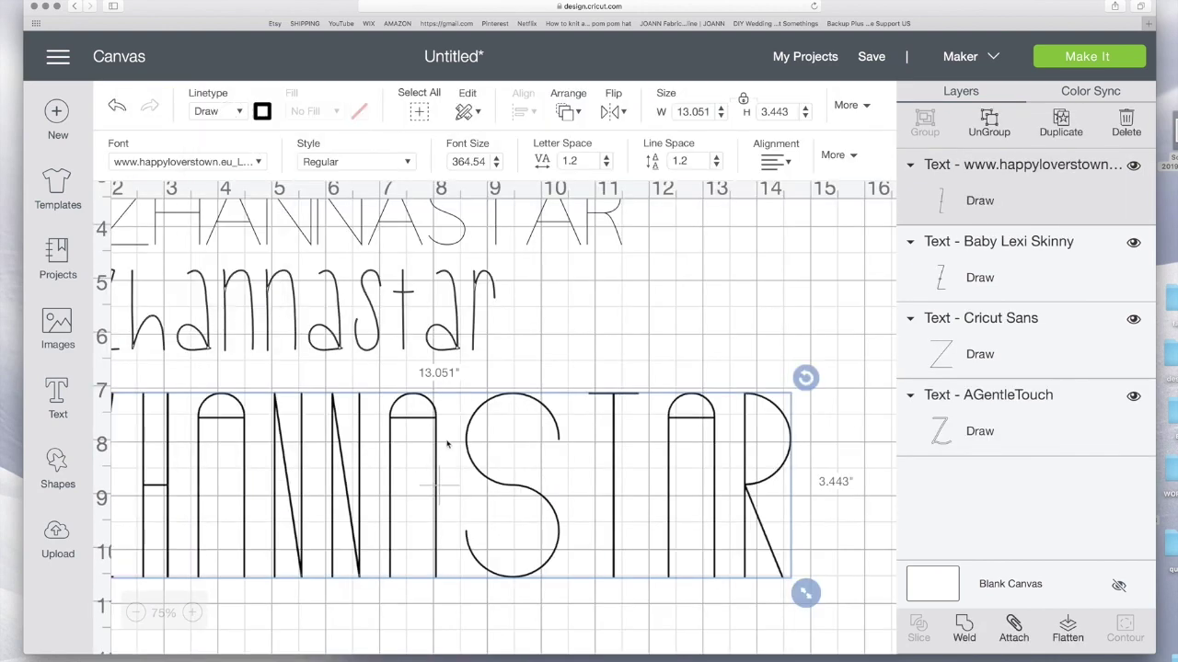
scroll(804, 527, "down", 2)
left_click_drag(804, 527, 823, 505)
scroll(718, 515, "left", 2)
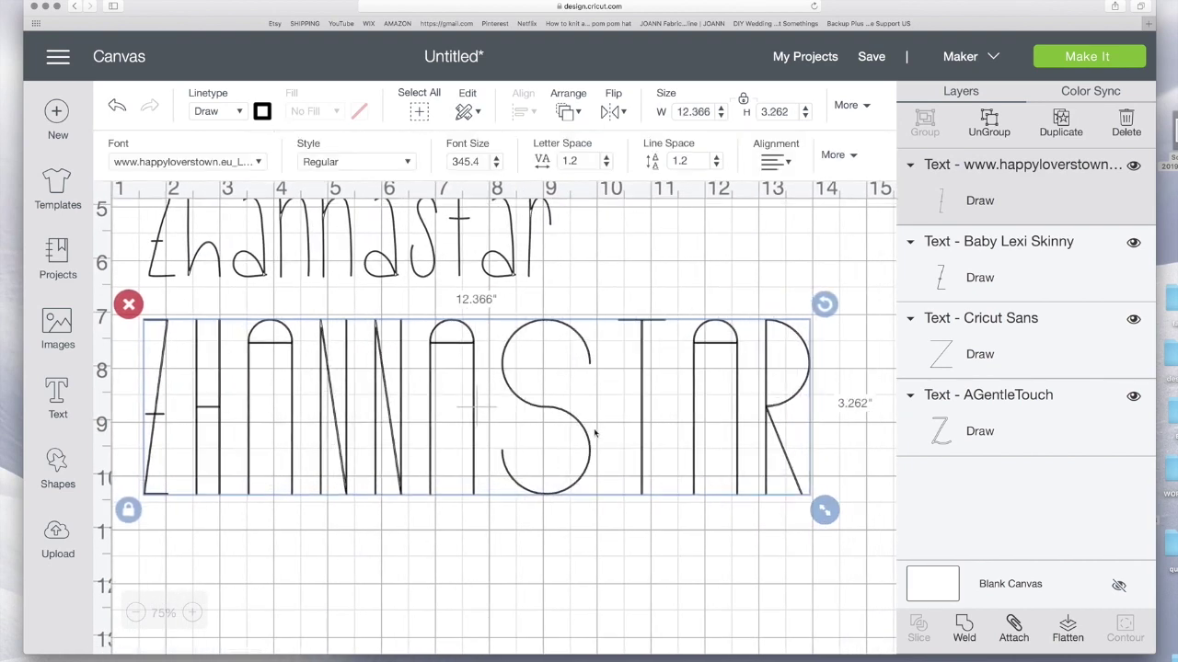
scroll(511, 400, "right", 1)
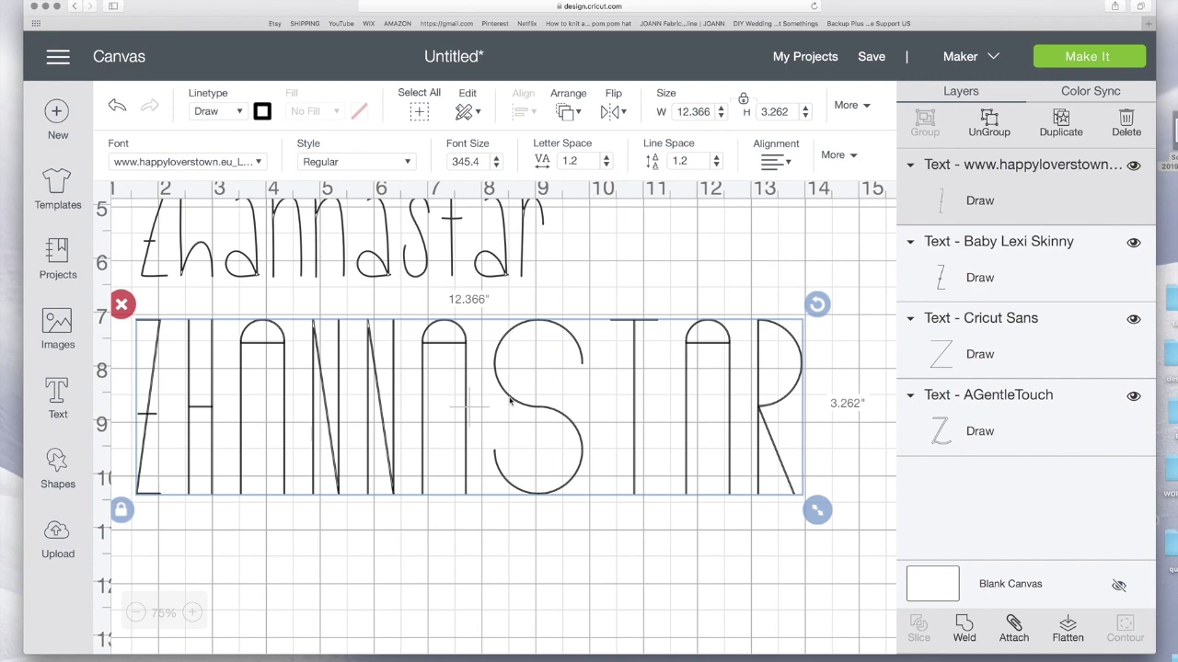
scroll(511, 400, "up", 3)
Resize the Cricut Sans ZHANNASTAR outline to 14.346" by 1.7".
left_click(315, 337)
left_click_drag(428, 376, 872, 405)
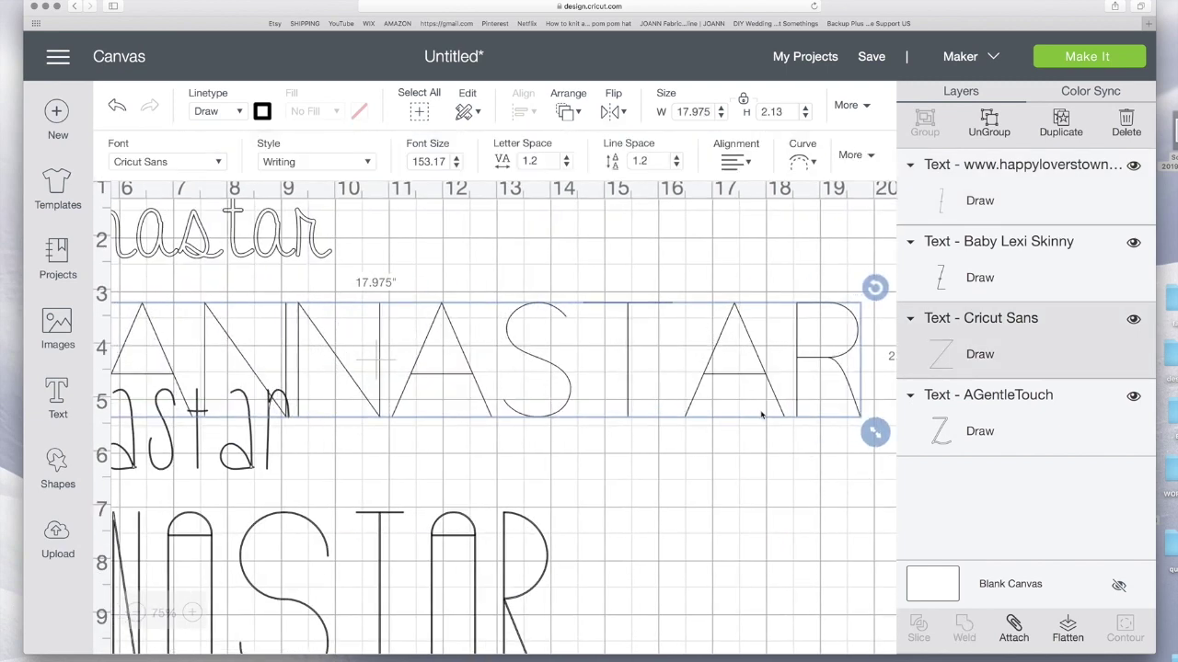
scroll(762, 415, "right", 5)
left_click_drag(644, 430, 733, 452)
scroll(657, 377, "right", 3)
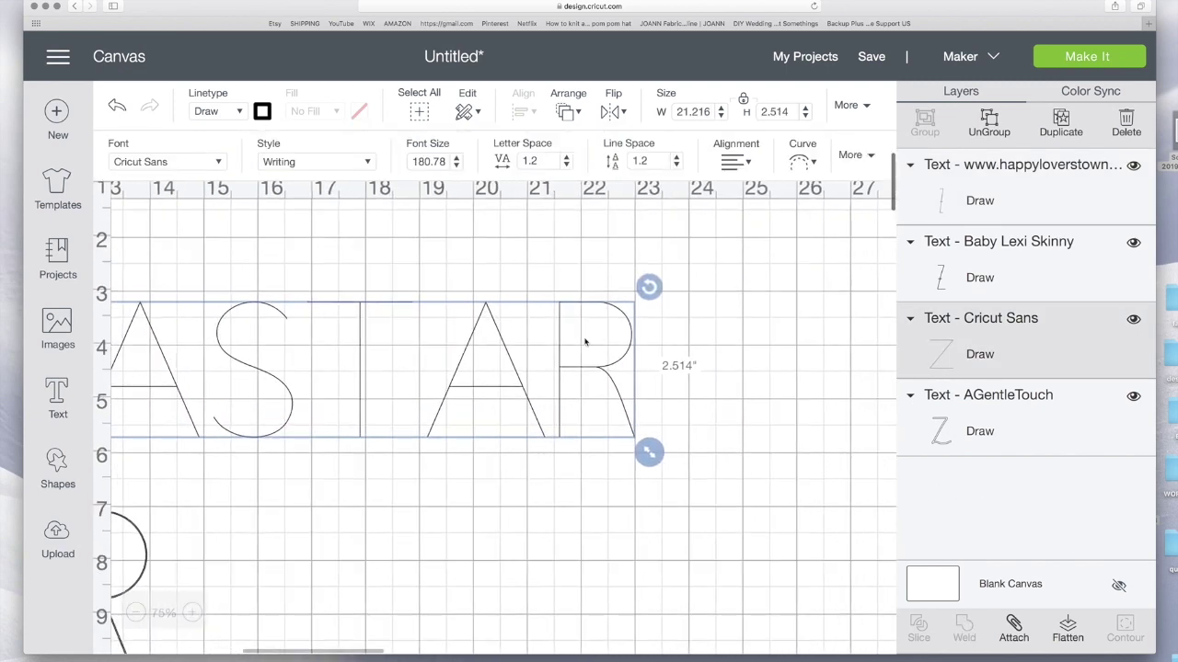
scroll(584, 342, "left", 5)
scroll(551, 414, "right", 5)
left_click_drag(634, 450, 268, 385)
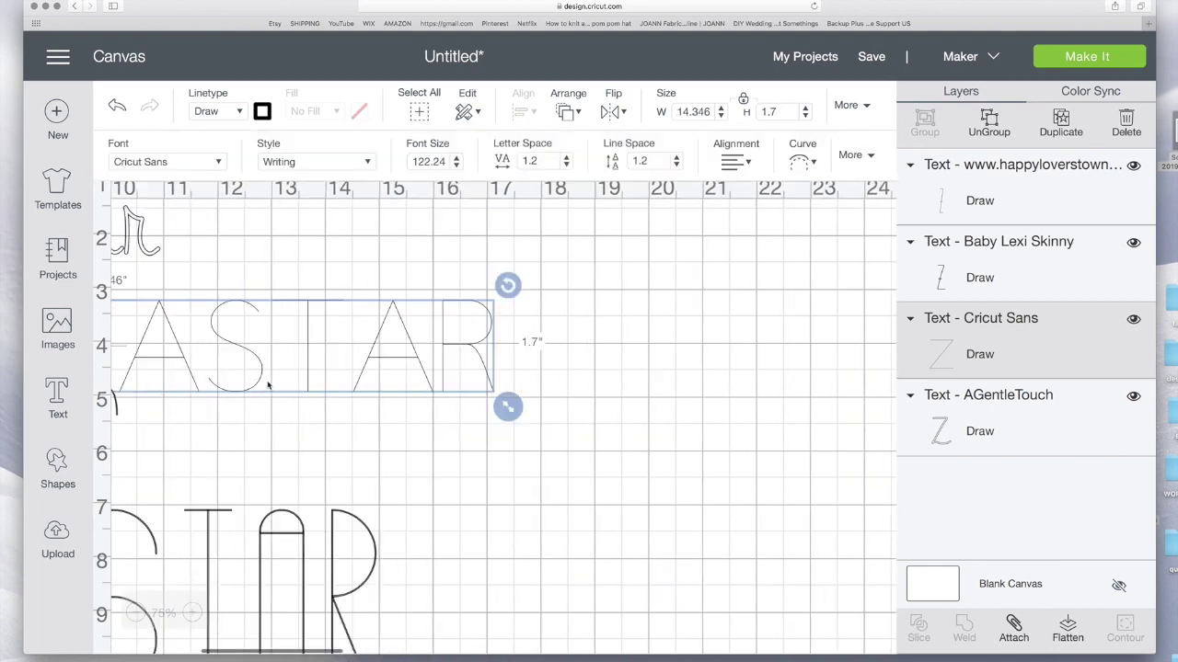
scroll(268, 384, "left", 5)
scroll(552, 350, "right", 5)
scroll(560, 344, "left", 2)
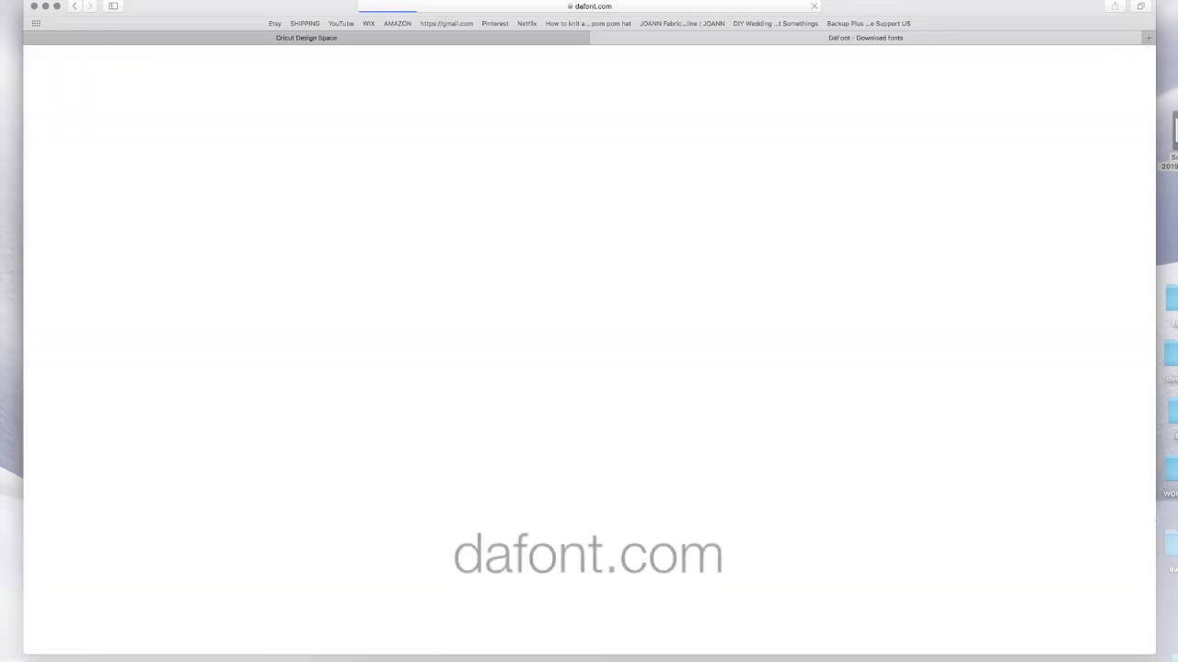
Enlarge the DaFont page and search for 'thin font'.
key("super+plus")
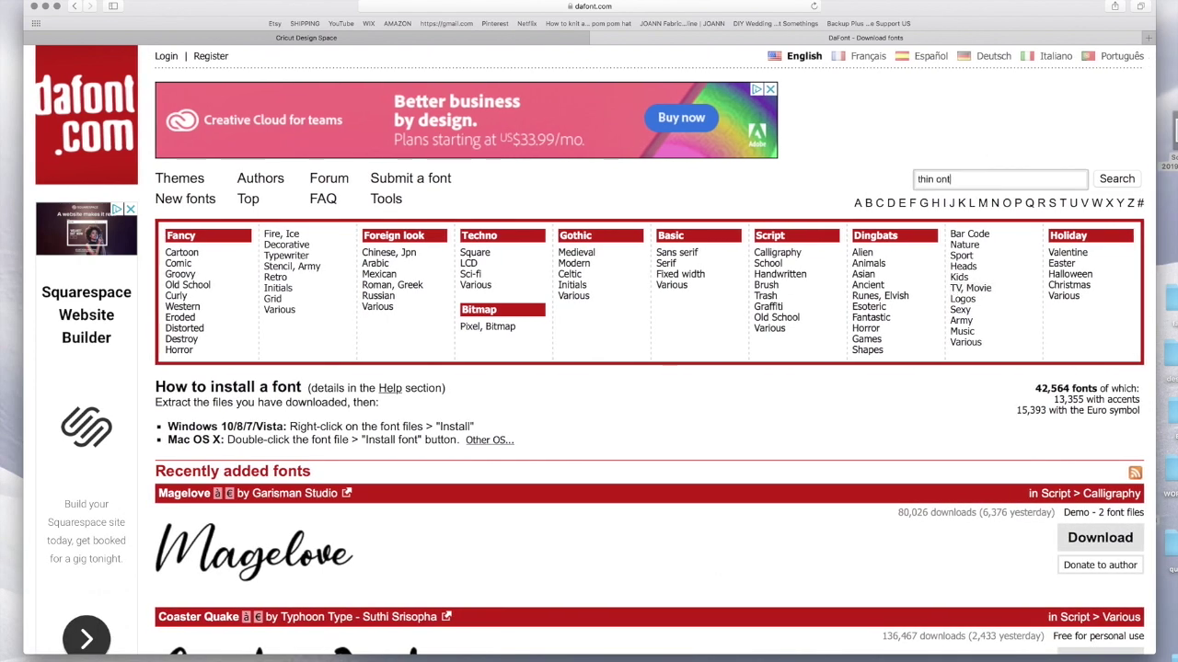
key("Return")
scroll(601, 301, "down", 10)
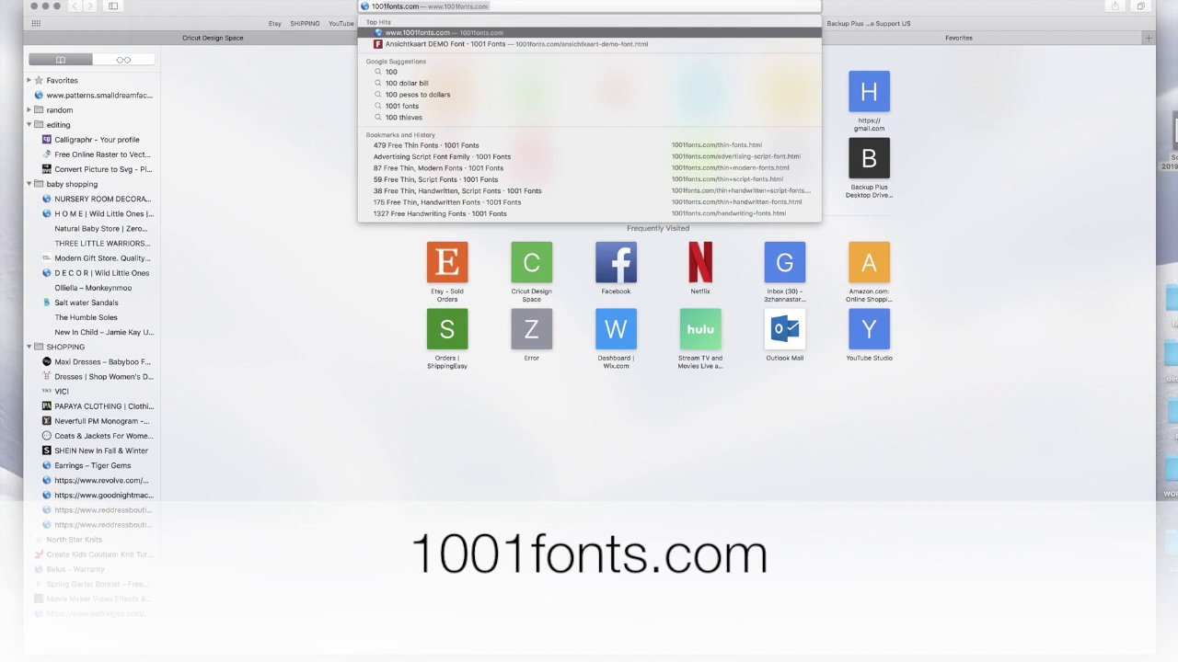
On 1001fonts.com, browse the Hairline fonts category, then search for 'baby lexi'.
key("Return")
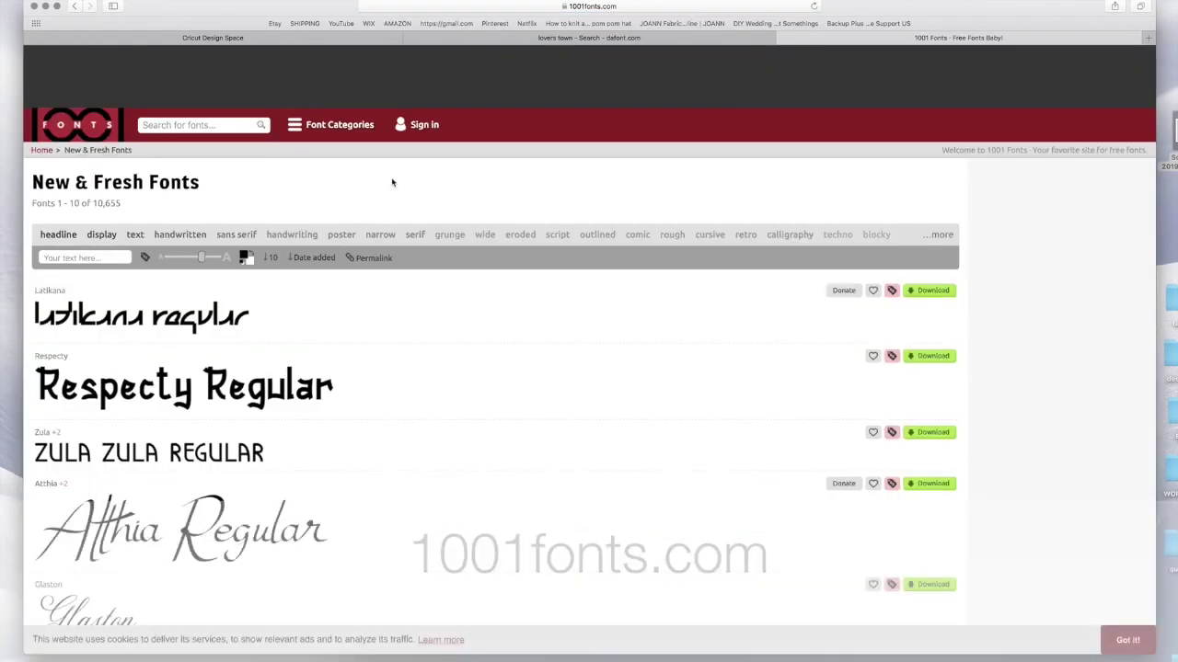
left_click(304, 129)
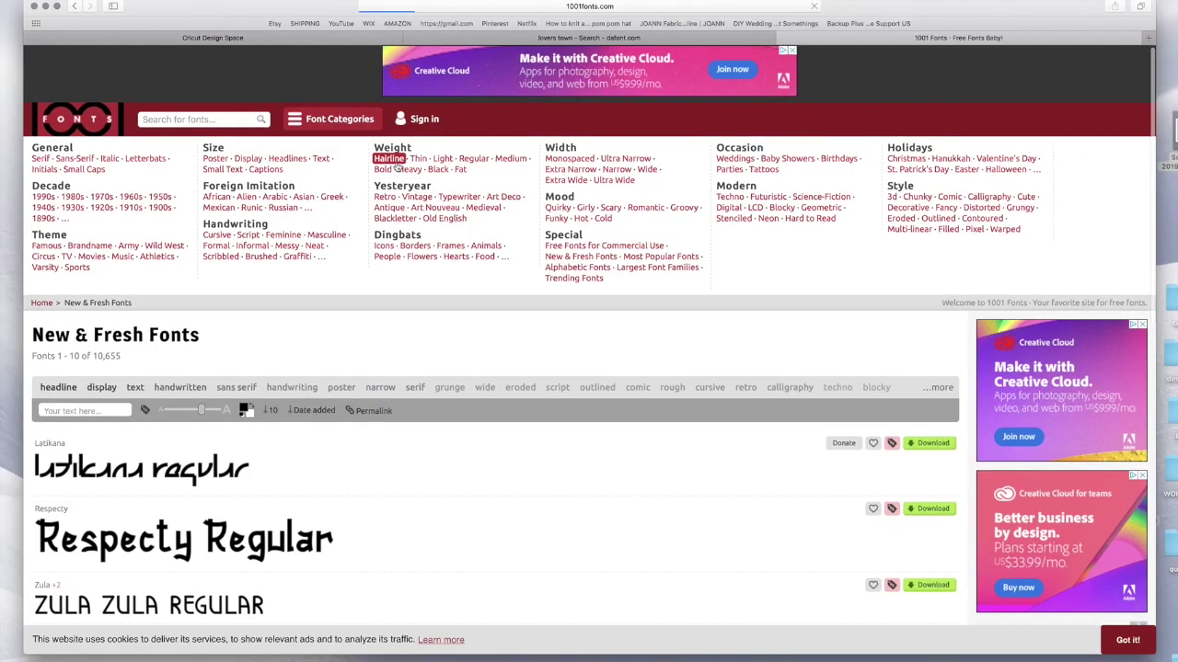
left_click(389, 158)
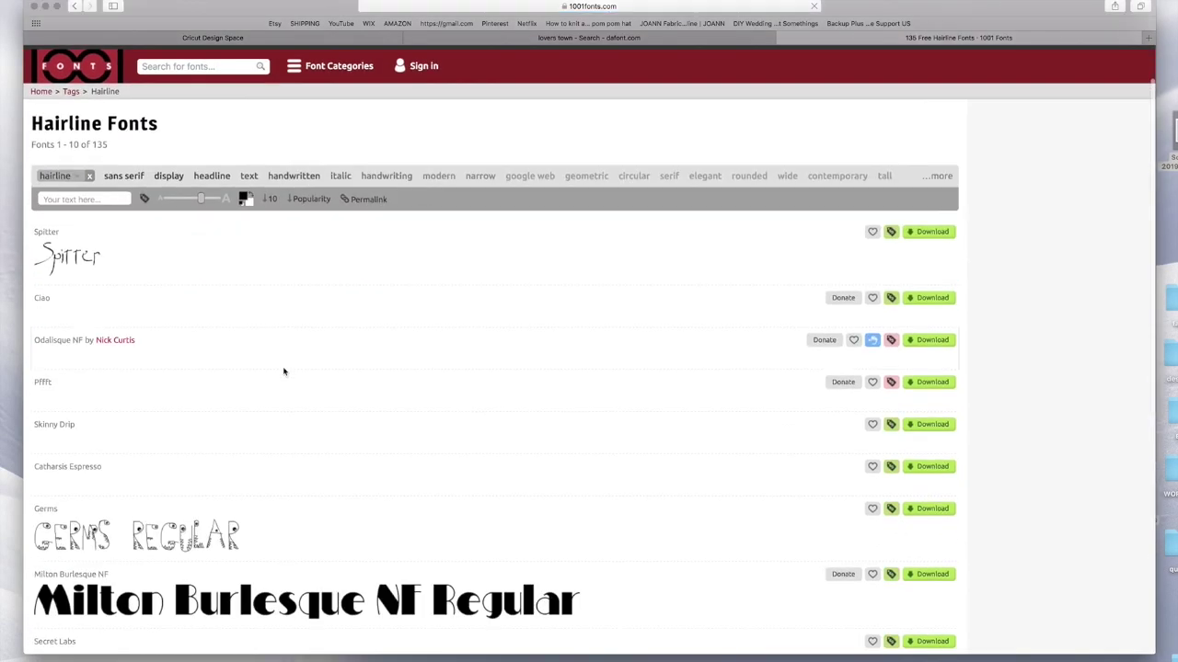
scroll(284, 371, "down", 2)
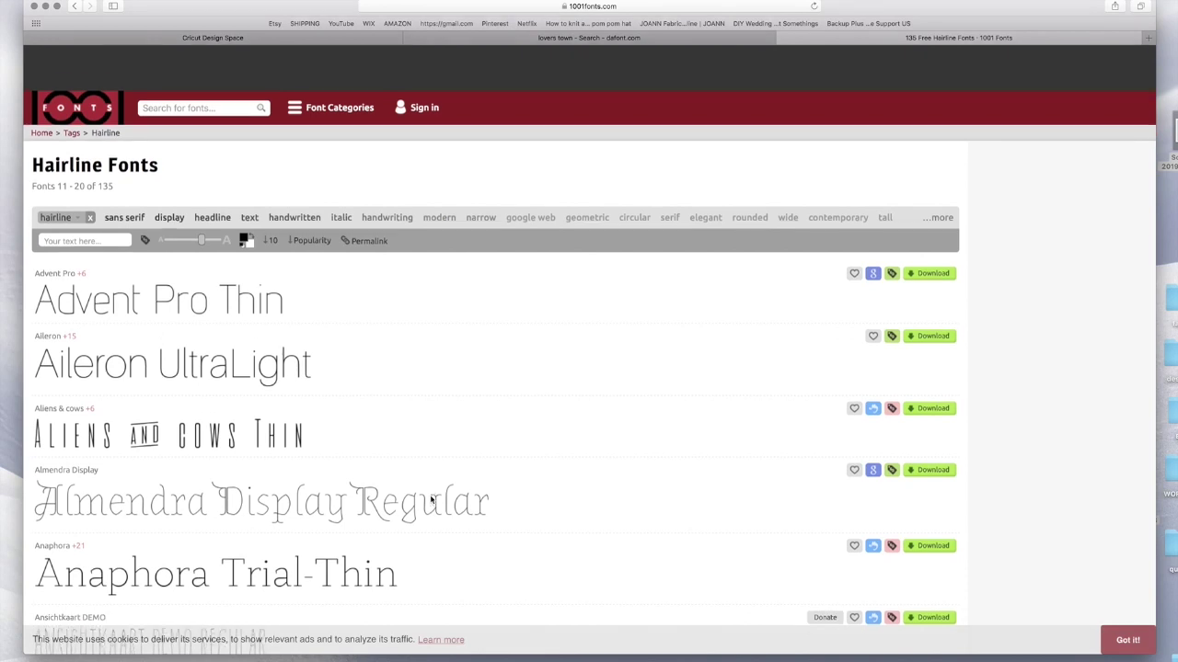
scroll(428, 500, "down", 1)
scroll(231, 386, "down", 2)
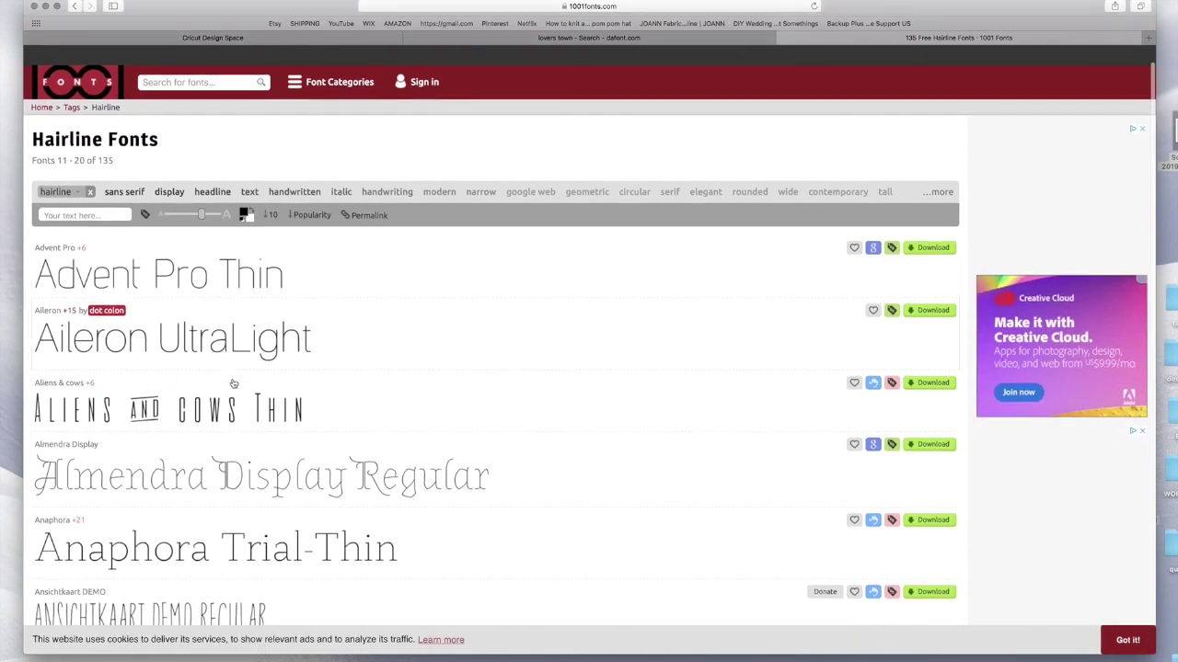
scroll(276, 495, "down", 5)
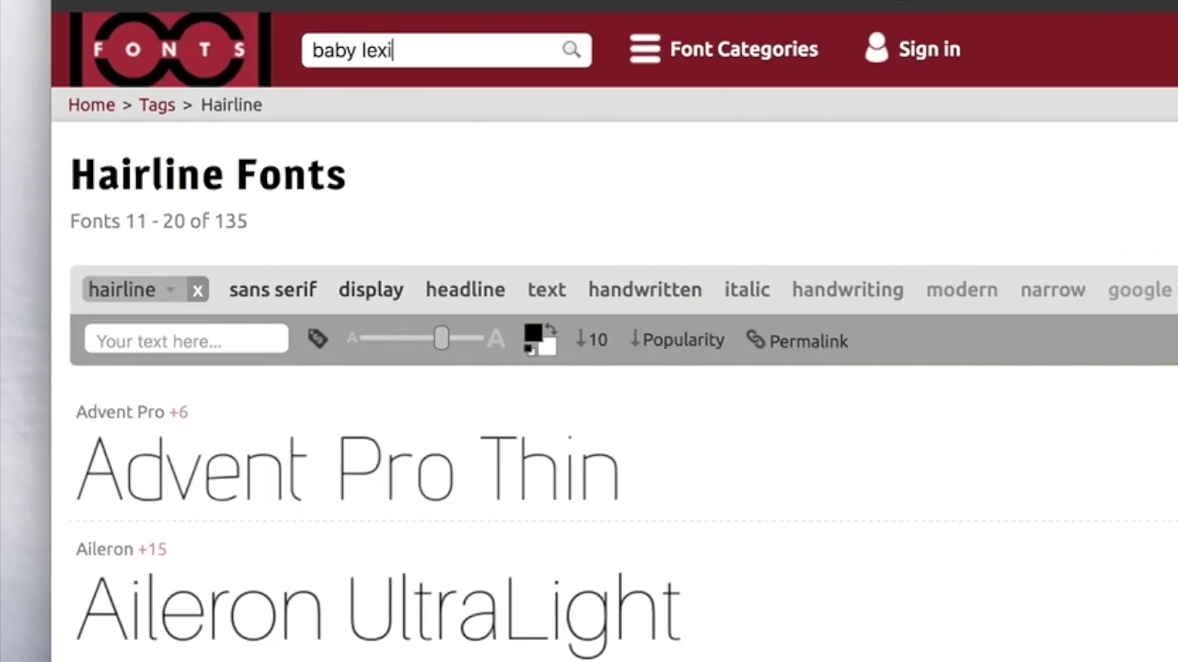
key("Return")
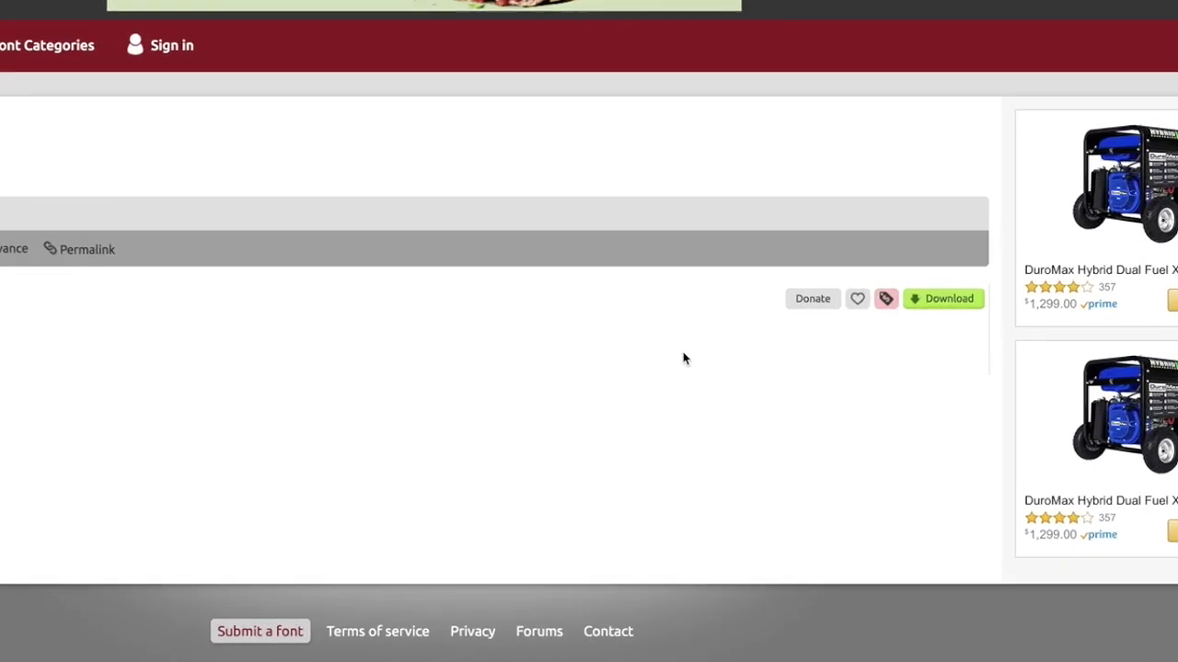
Download Baby Lexi, open the baby-lexi folder, and install Baby Lexi Skinny.ttf.
left_click(931, 300)
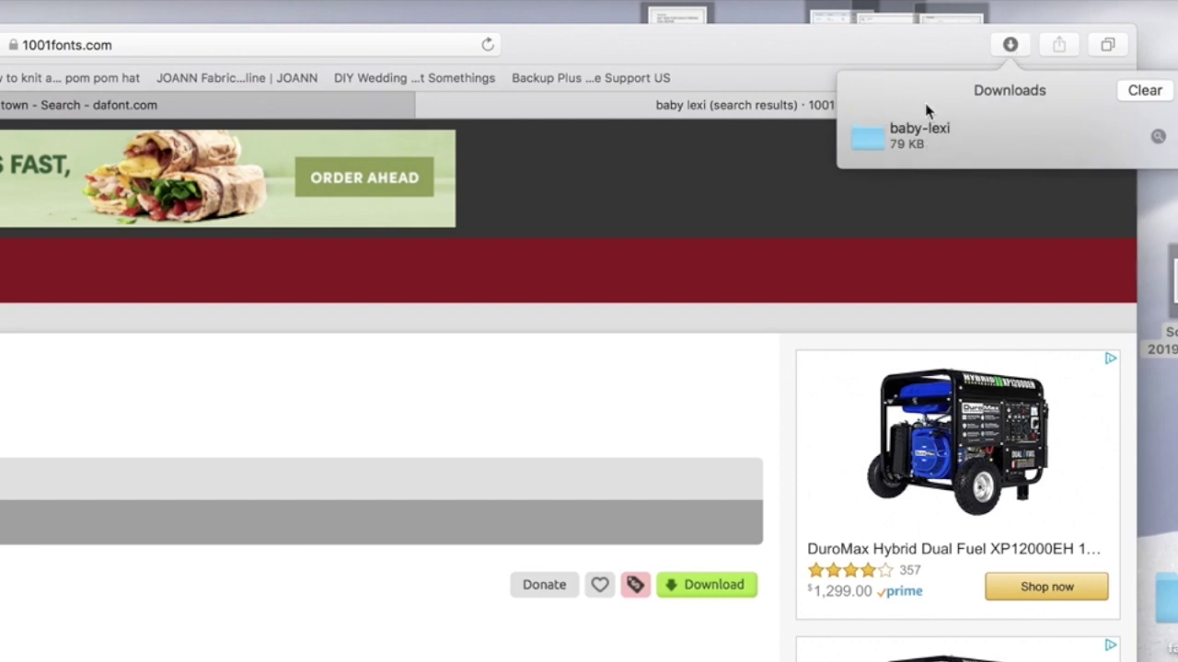
left_click(928, 129)
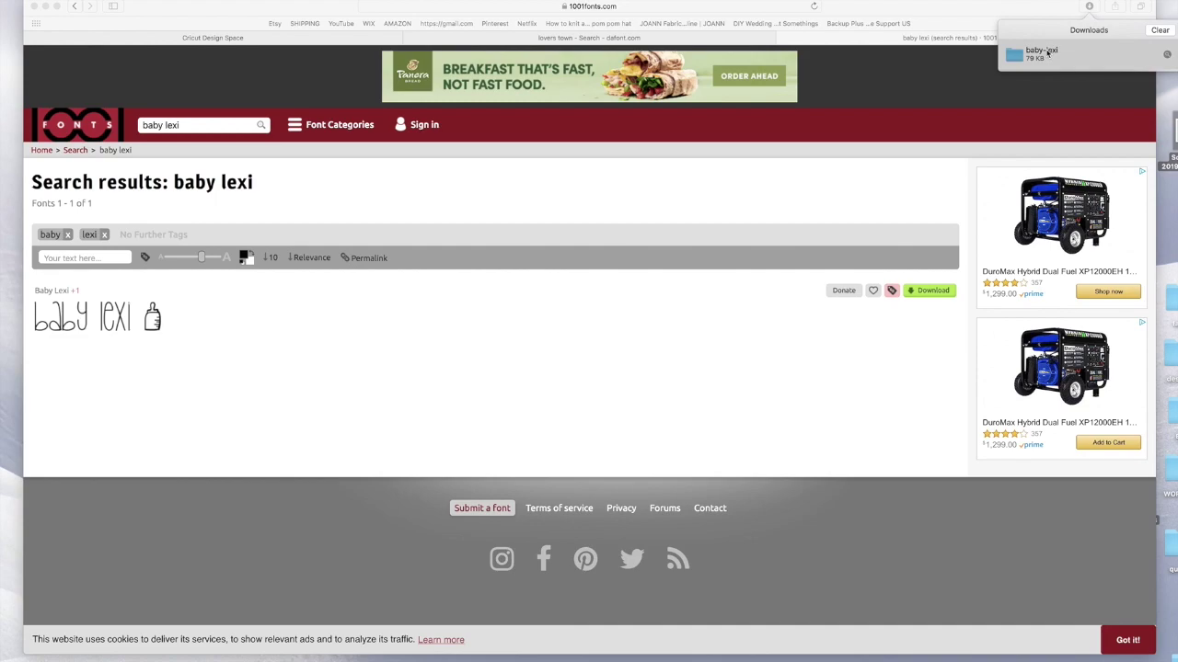
double_click(1047, 53)
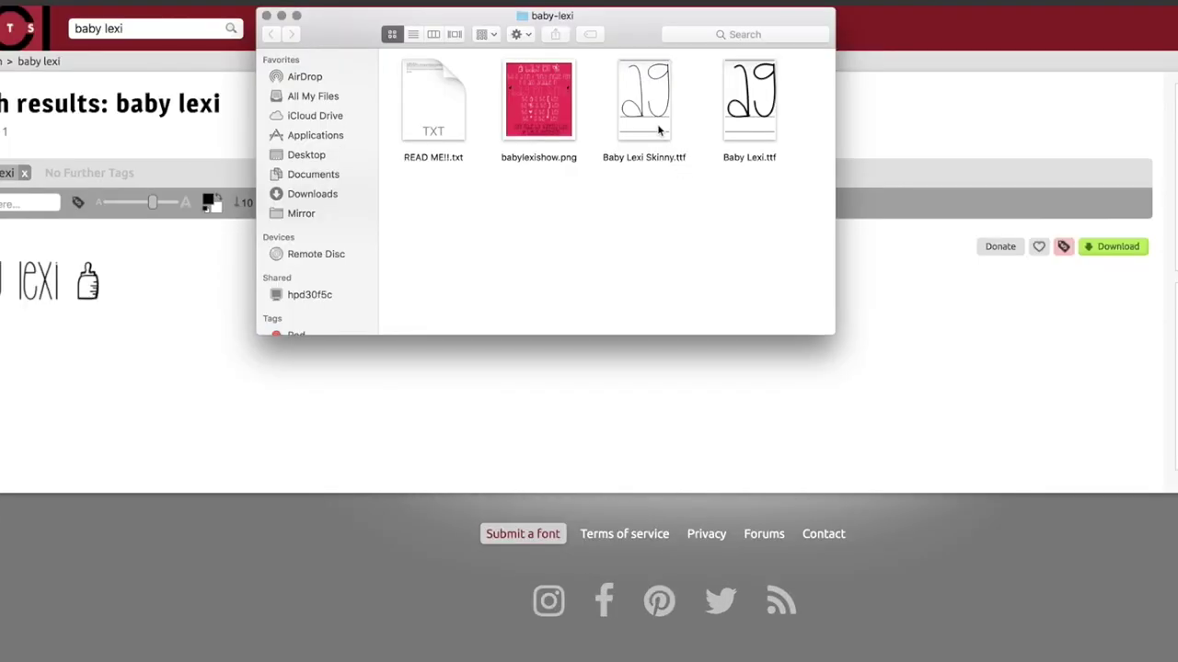
left_click(659, 131)
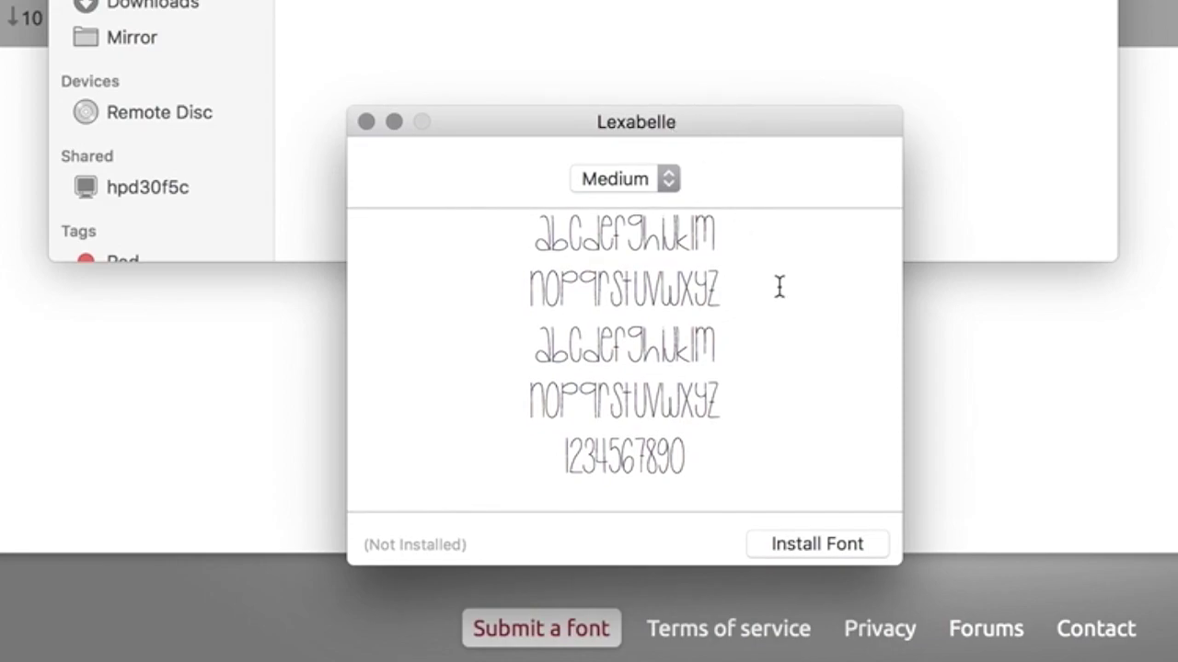
left_click(602, 474)
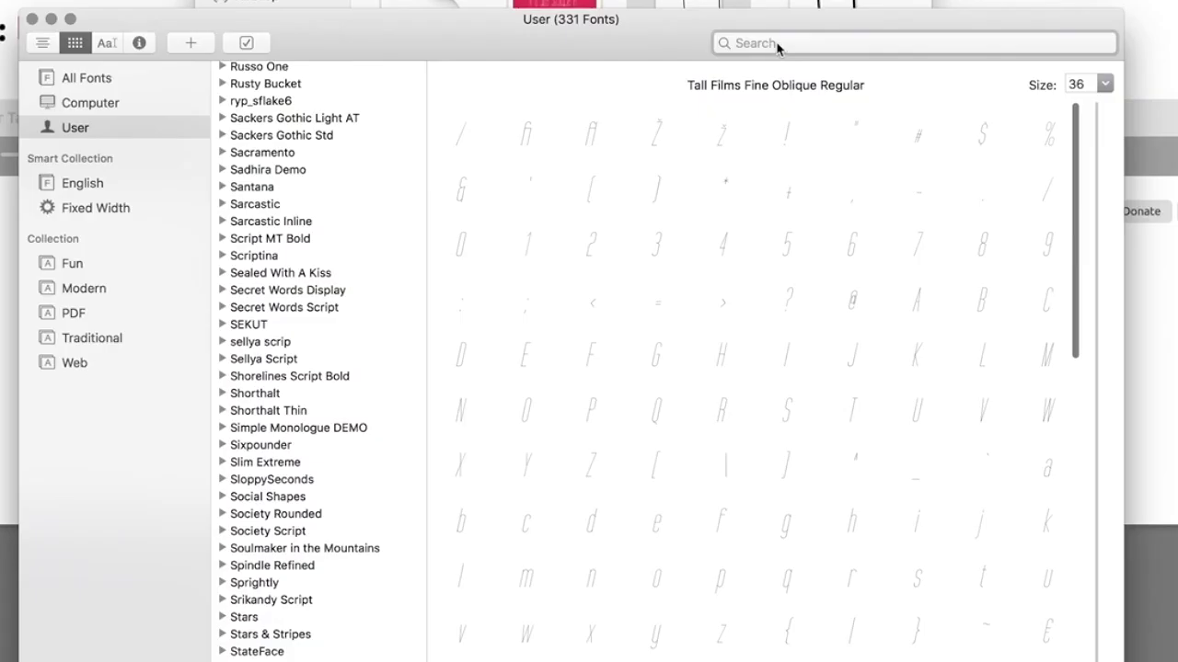
Find Baby Lexi Skinny among Font Book's User fonts and preview it.
scroll(275, 121, "up", 5)
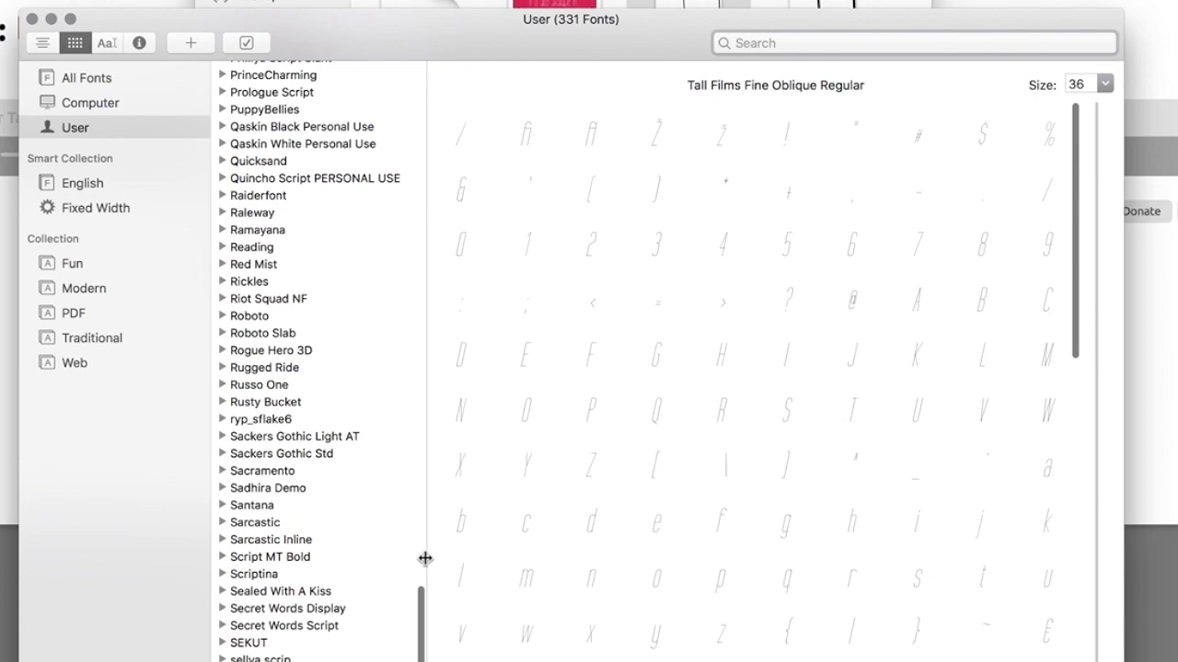
scroll(420, 612, "up", 20)
scroll(309, 220, "down", 1)
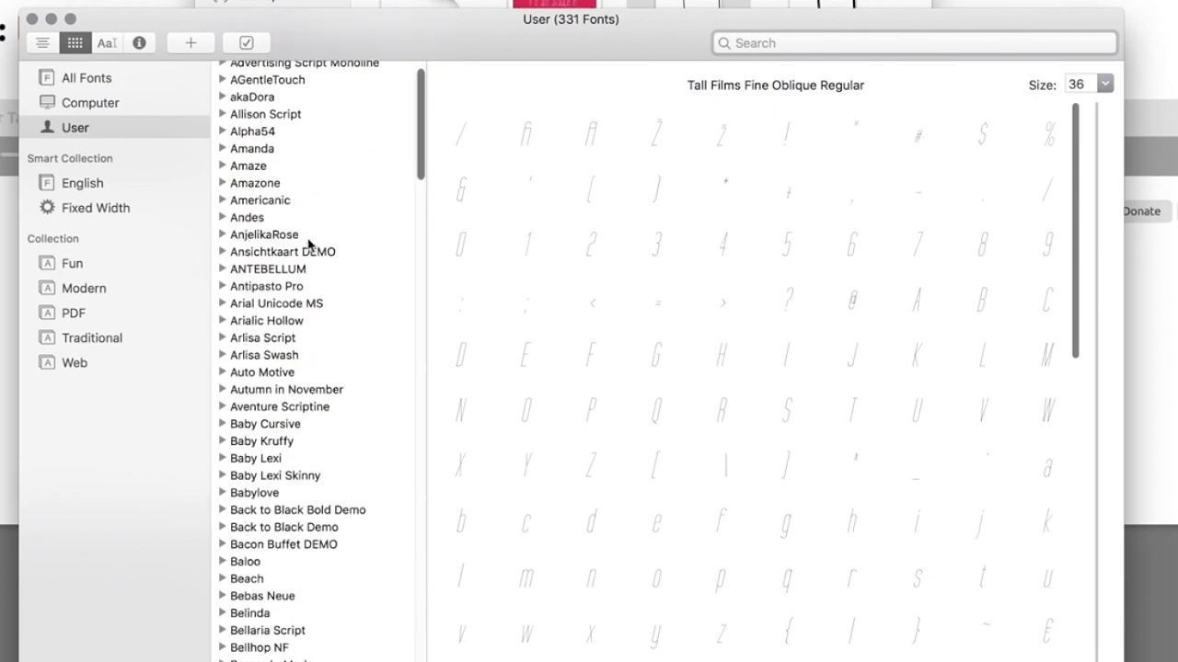
scroll(322, 303, "down", 1)
left_click(266, 440)
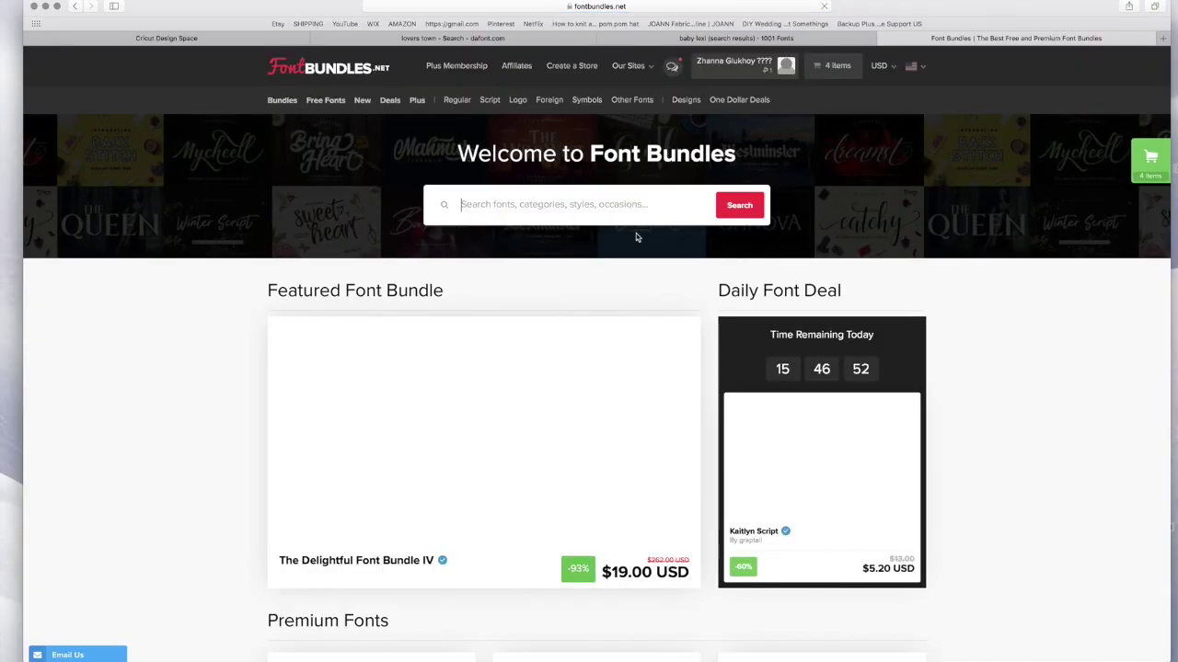
Scroll down through the Font Bundles Premium Fonts grid and back up to the top.
scroll(607, 356, "down", 3)
scroll(607, 356, "down", 10)
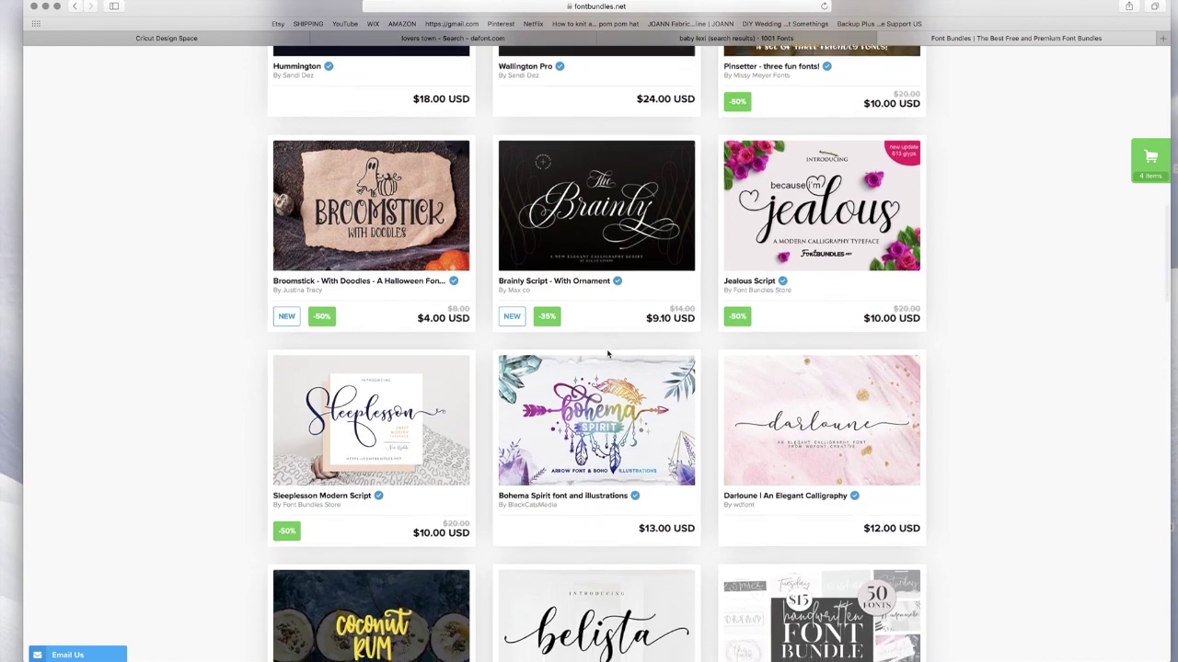
scroll(607, 354, "down", 3)
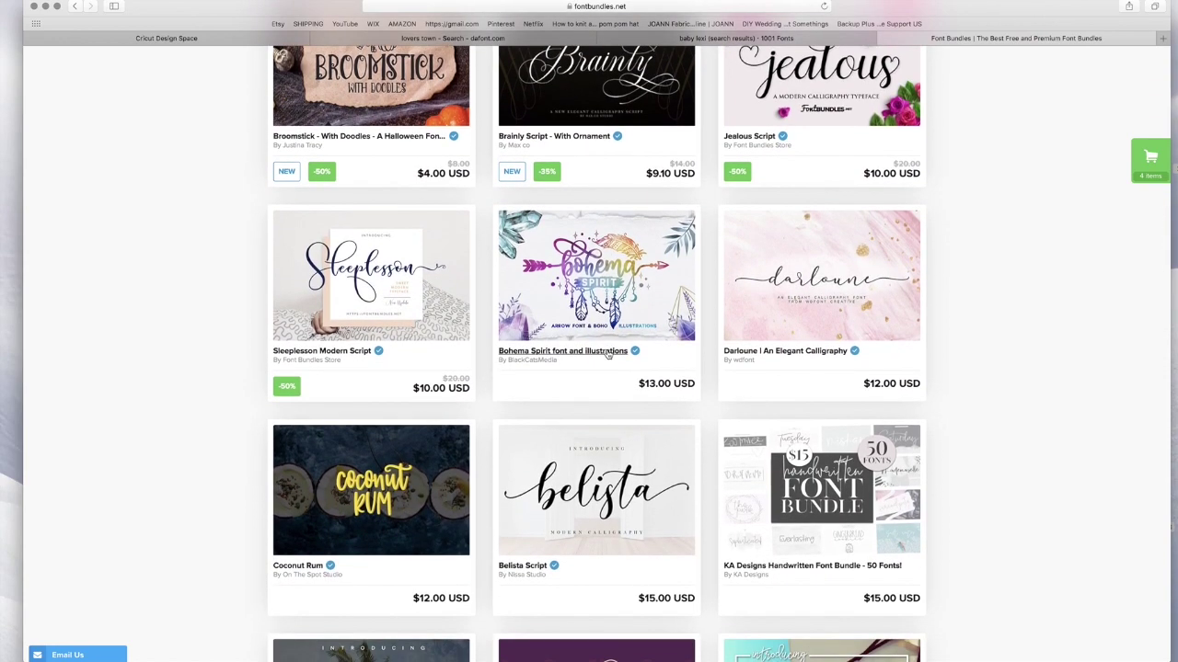
scroll(607, 354, "down", 8)
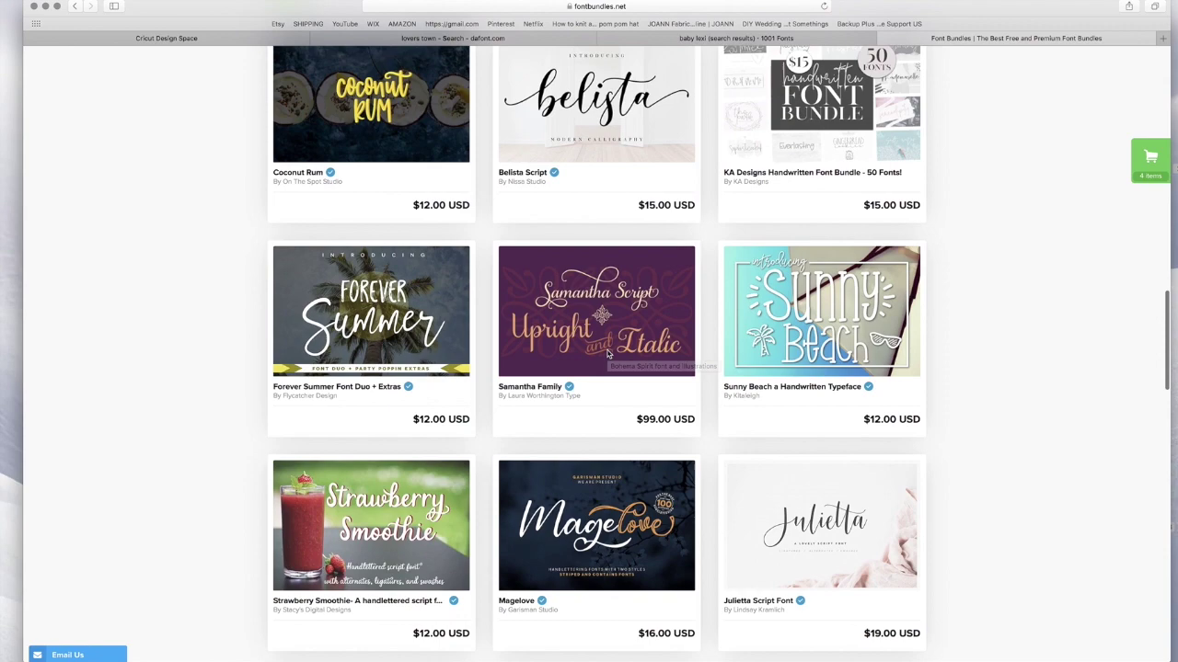
scroll(607, 354, "down", 7)
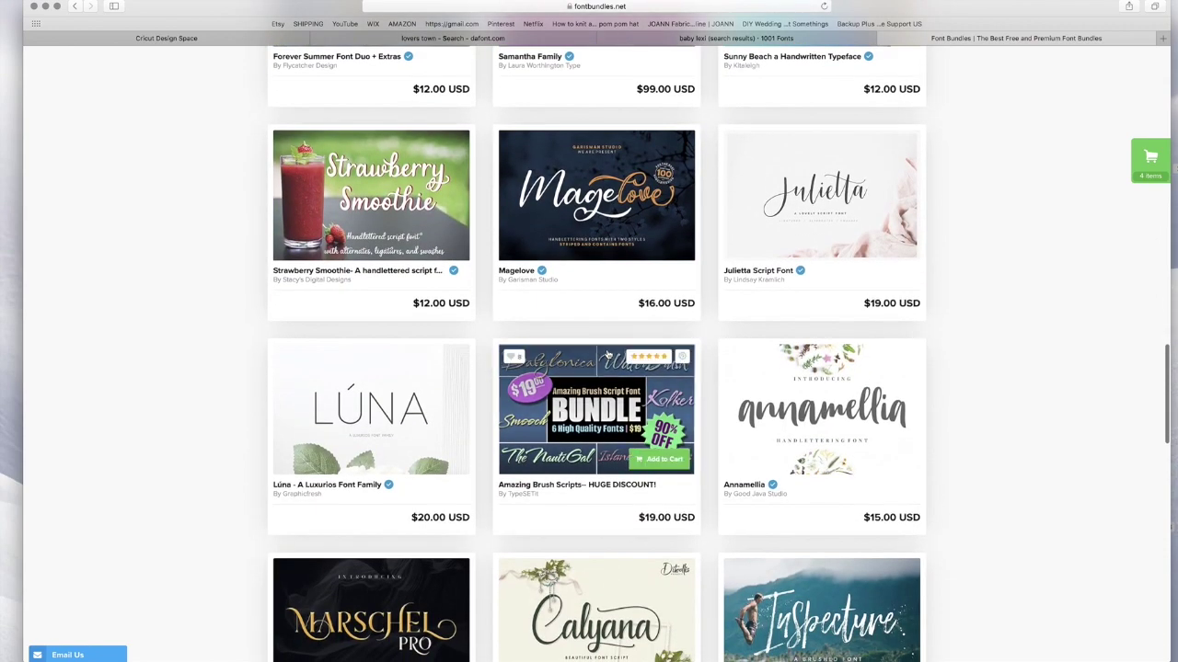
scroll(607, 354, "down", 8)
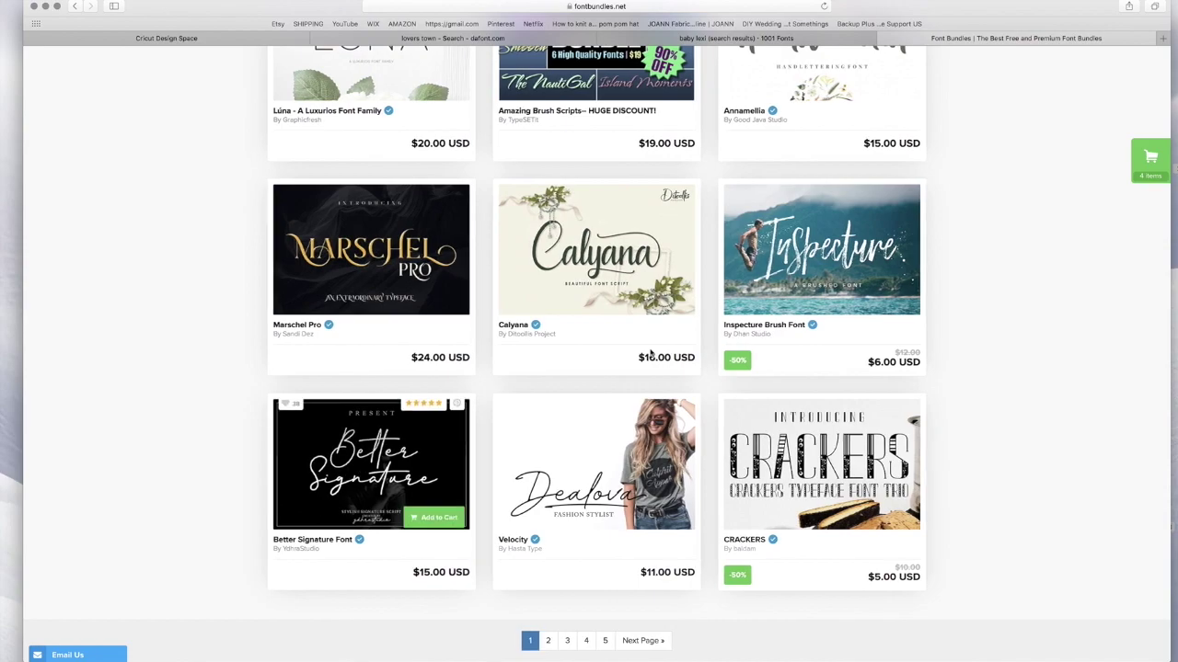
scroll(651, 353, "up", 20)
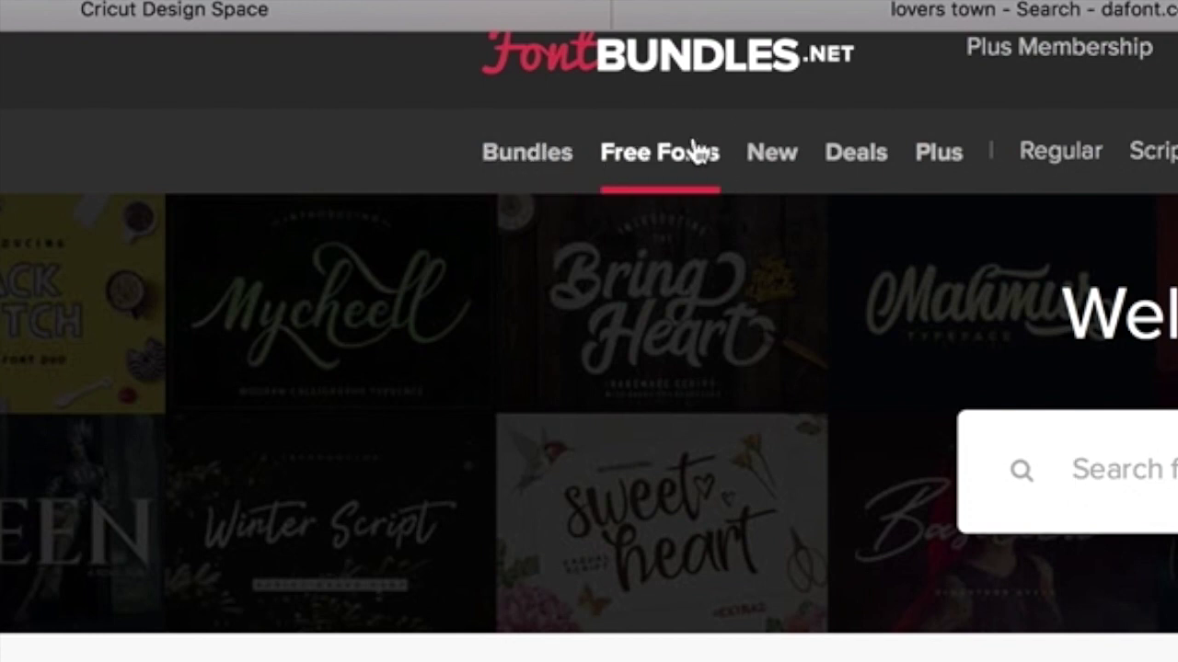
Browse Font Bundles' free fonts and open the Dragonfly Soup font page.
left_click(697, 150)
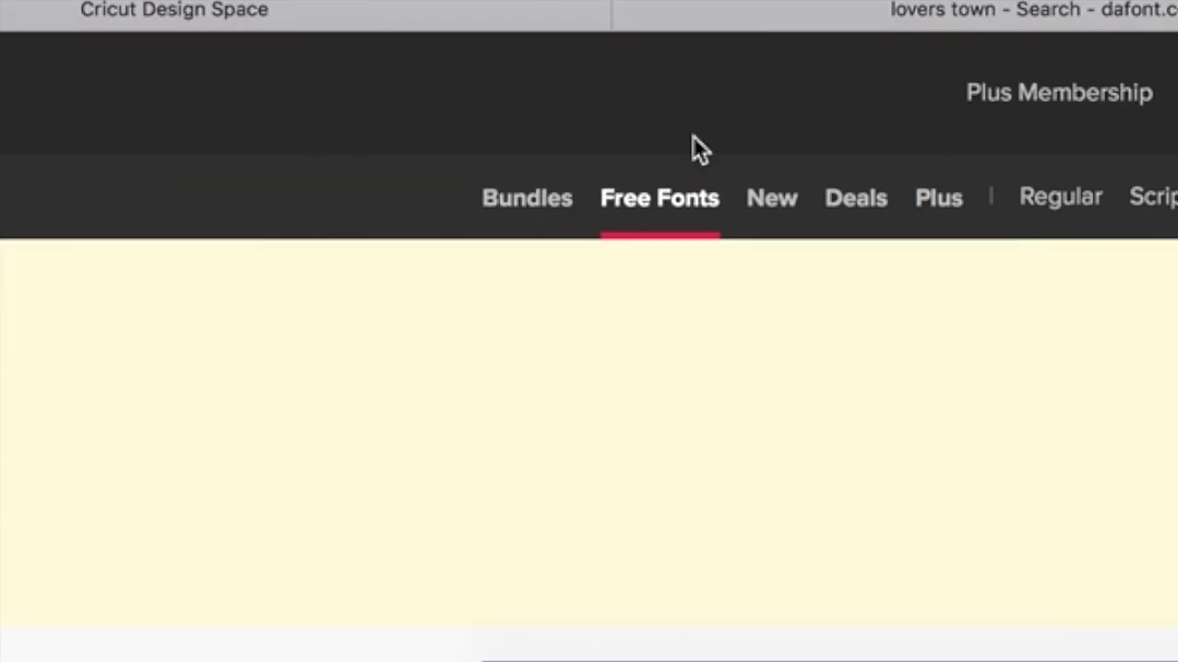
scroll(652, 361, "down", 10)
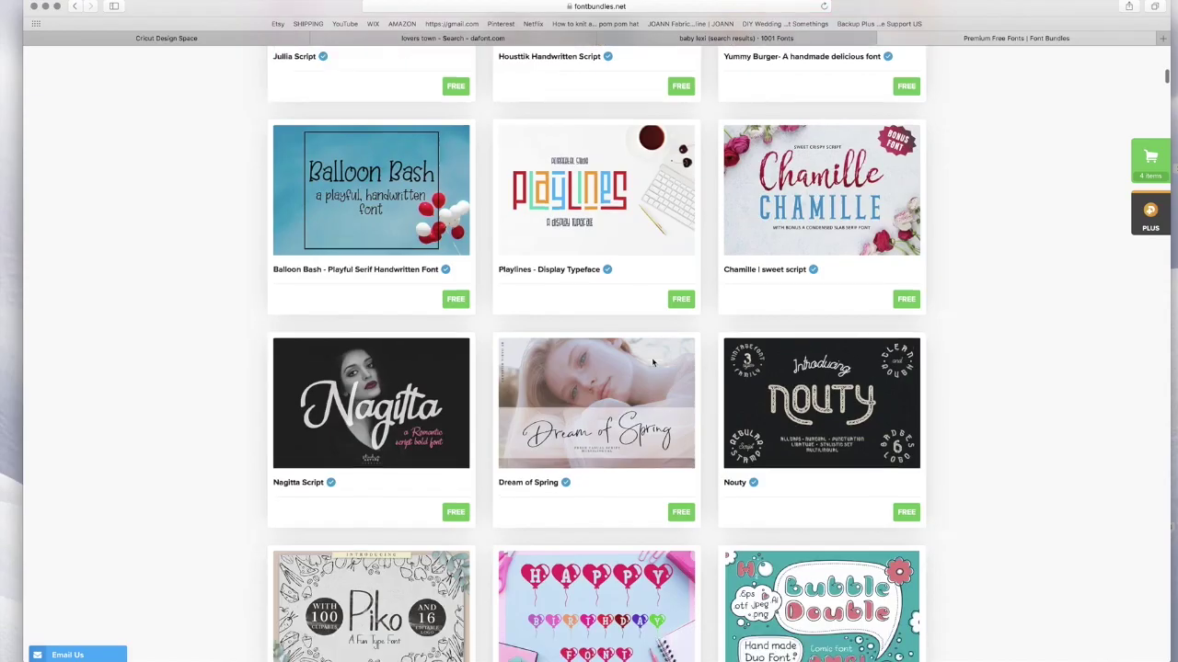
scroll(652, 362, "down", 3)
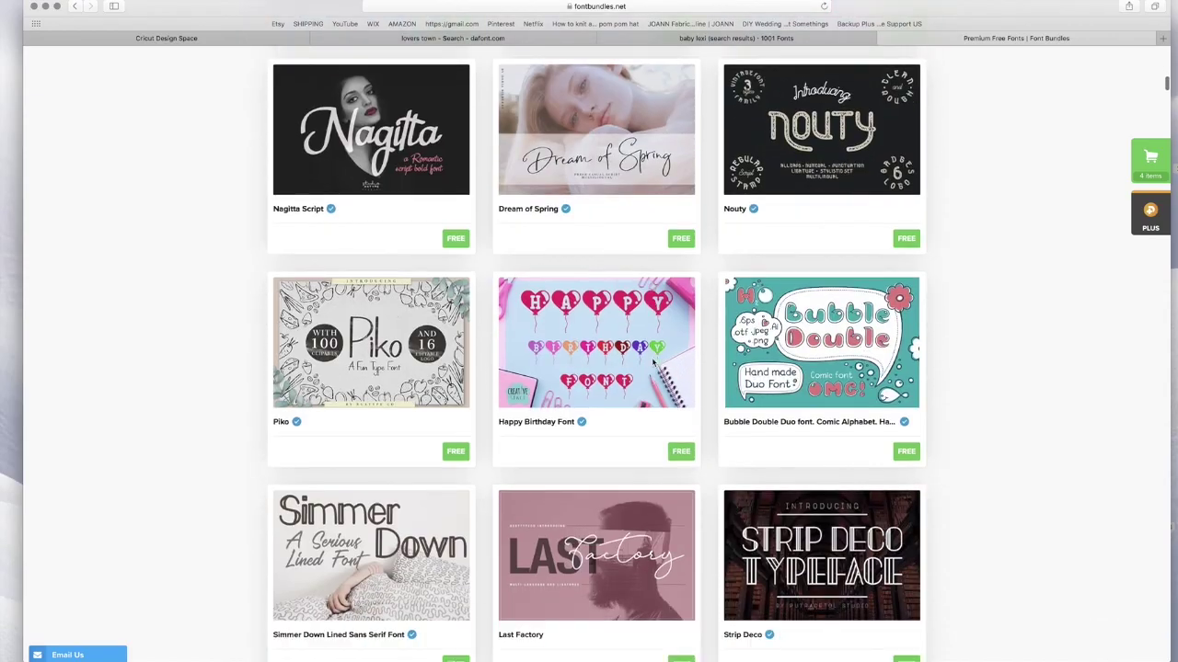
scroll(652, 361, "up", 15)
scroll(789, 397, "down", 5)
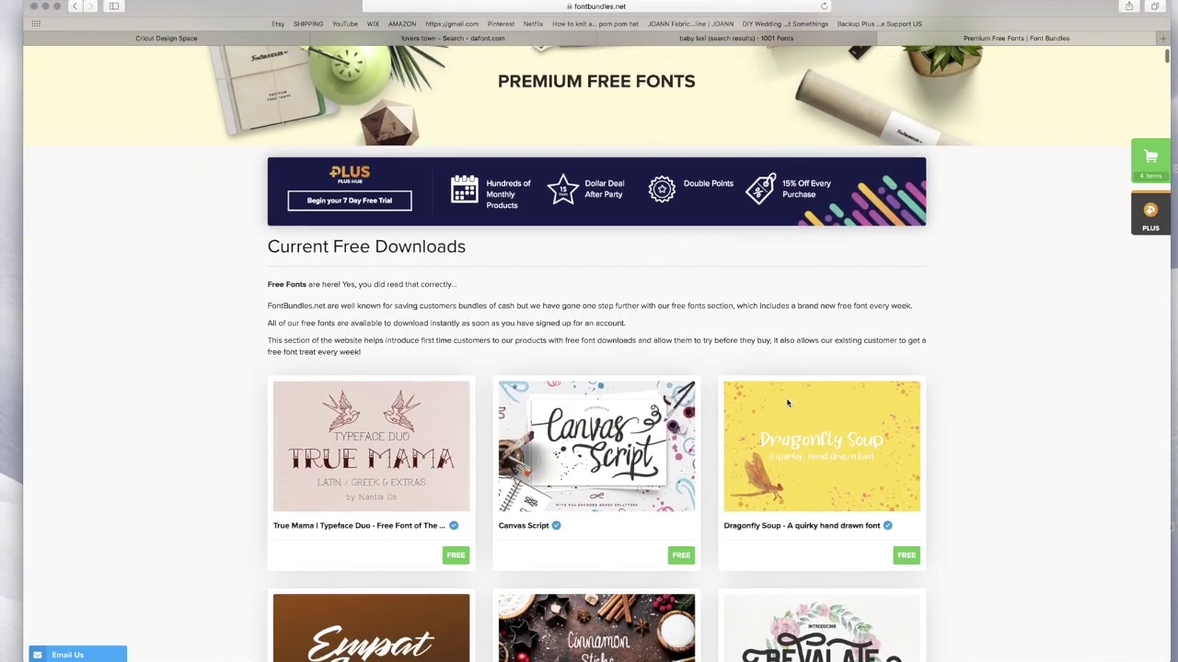
left_click(837, 281)
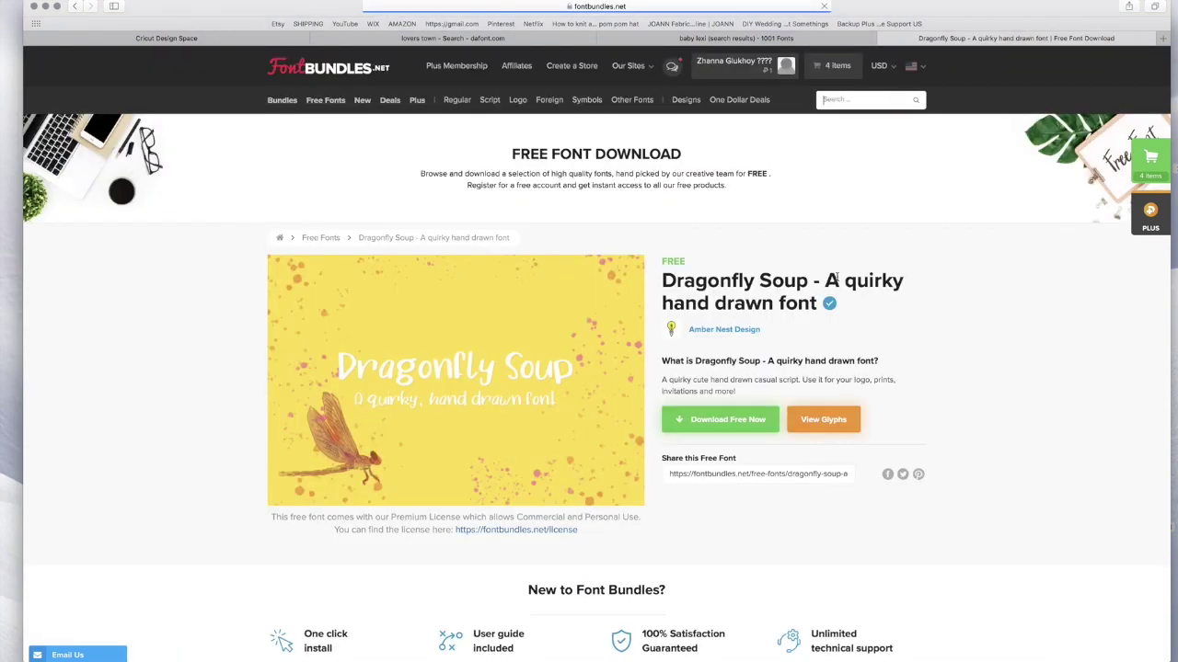
Download Dragonfly Soup free and open its FontBundles_Dragonfly_Soup folder of .otf and .ttf files.
left_click(736, 402)
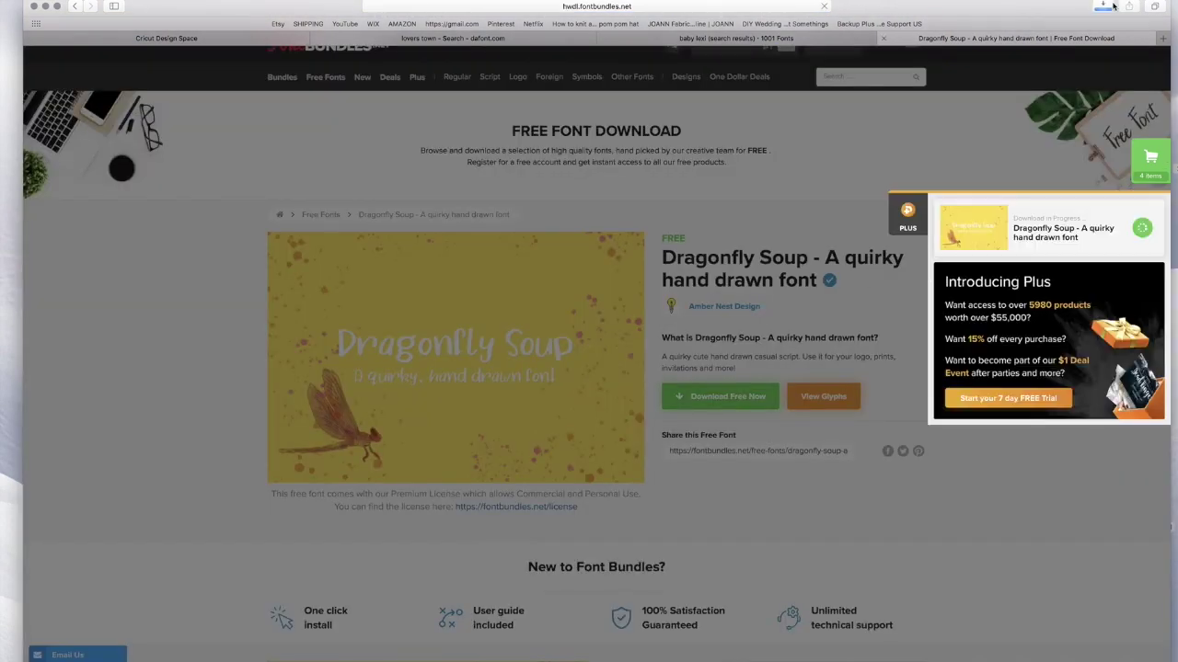
left_click(1105, 7)
double_click(1085, 52)
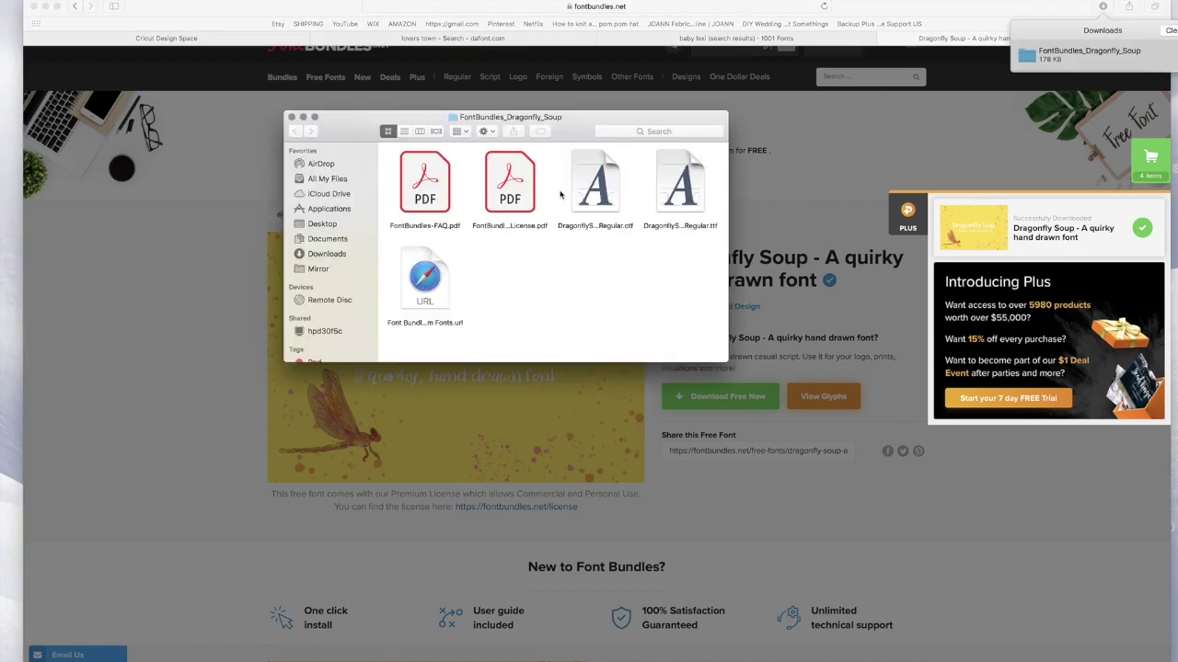